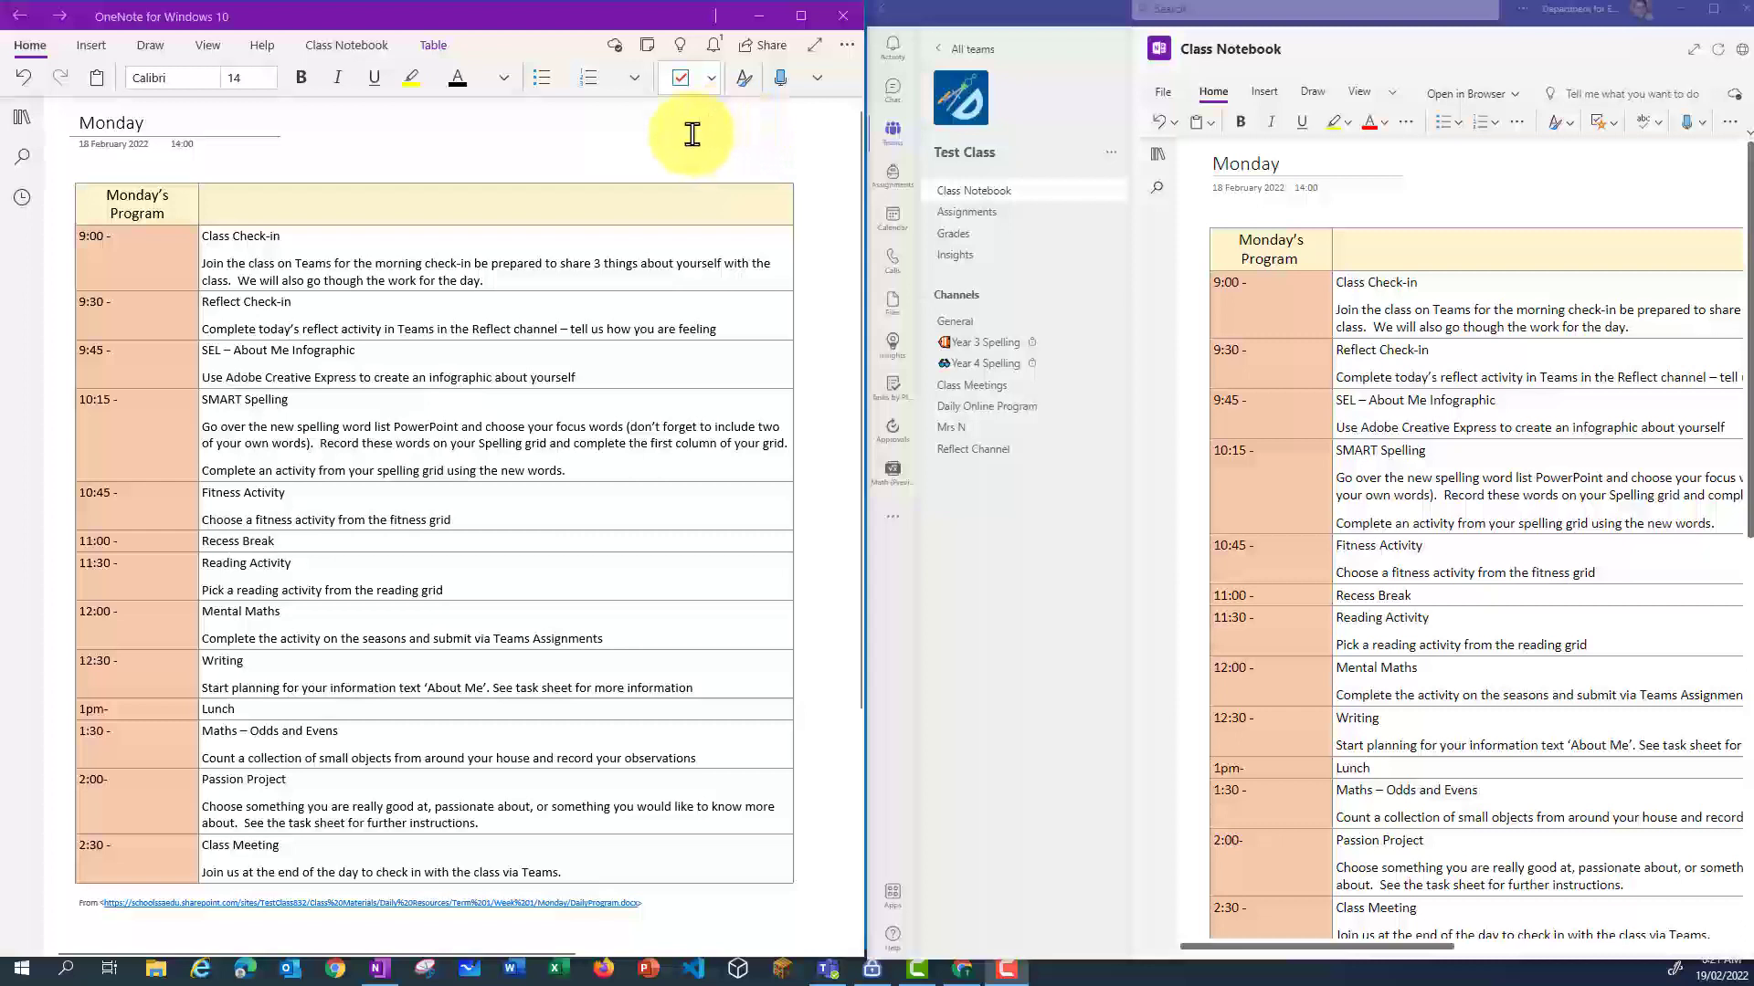
pyautogui.click(91, 46)
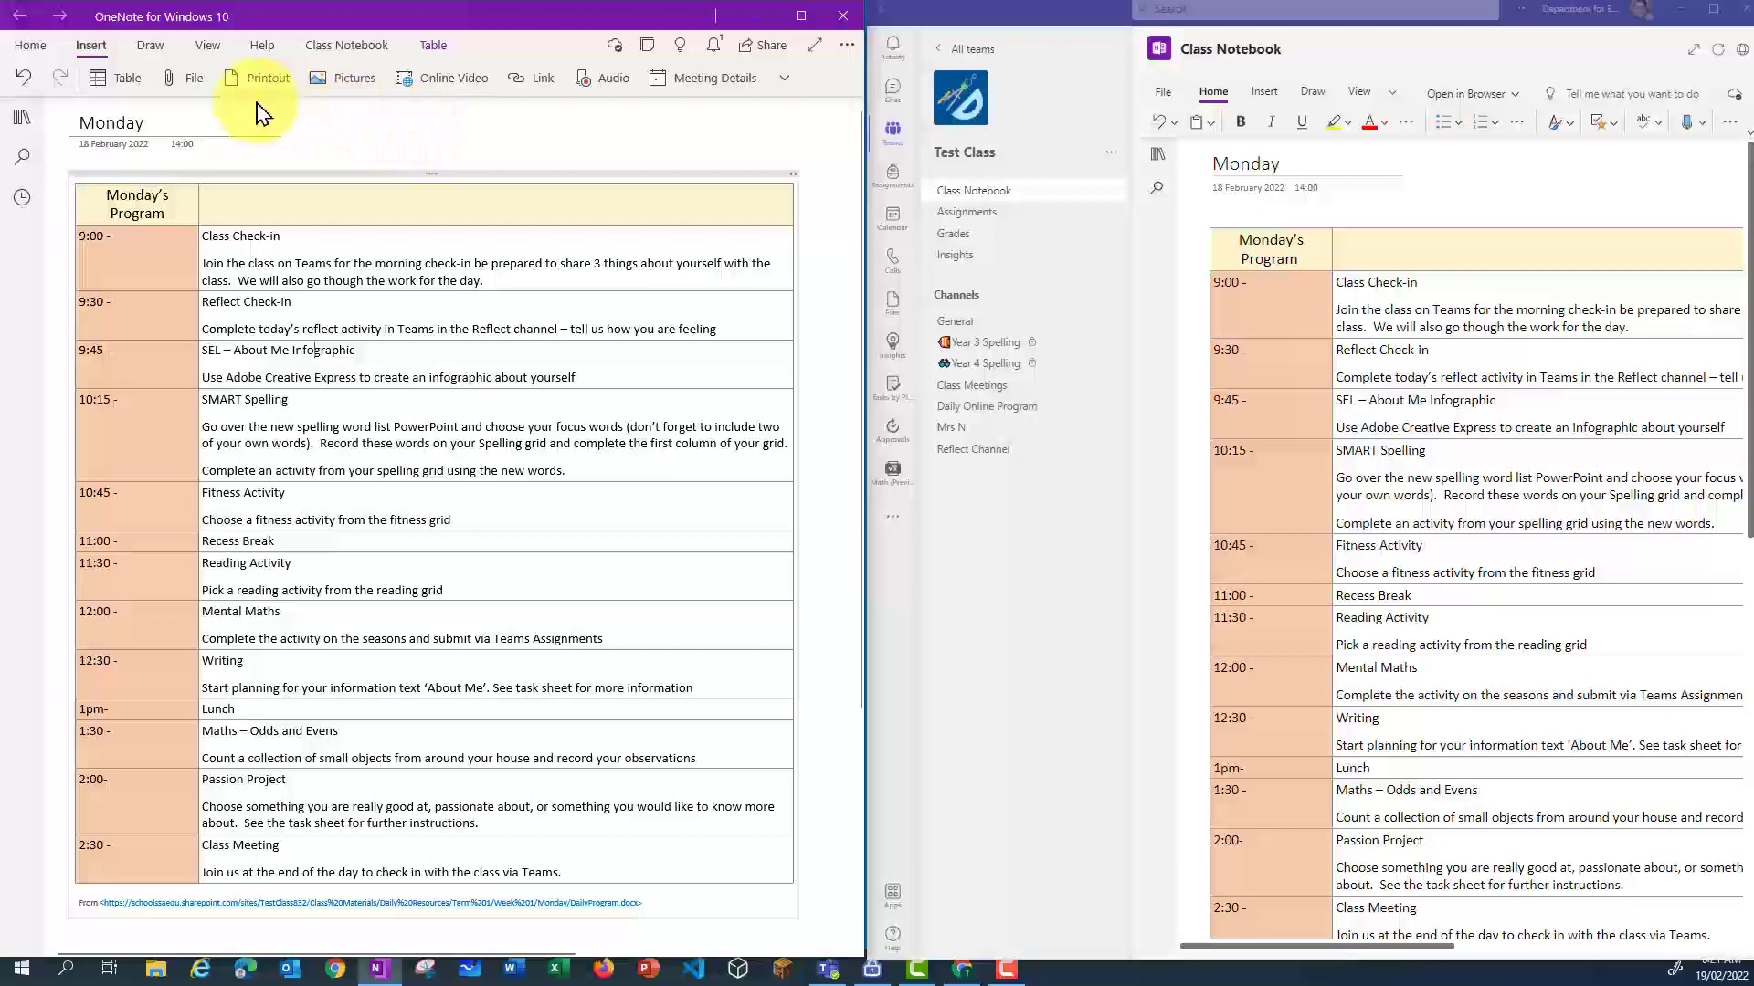
pyautogui.click(191, 91)
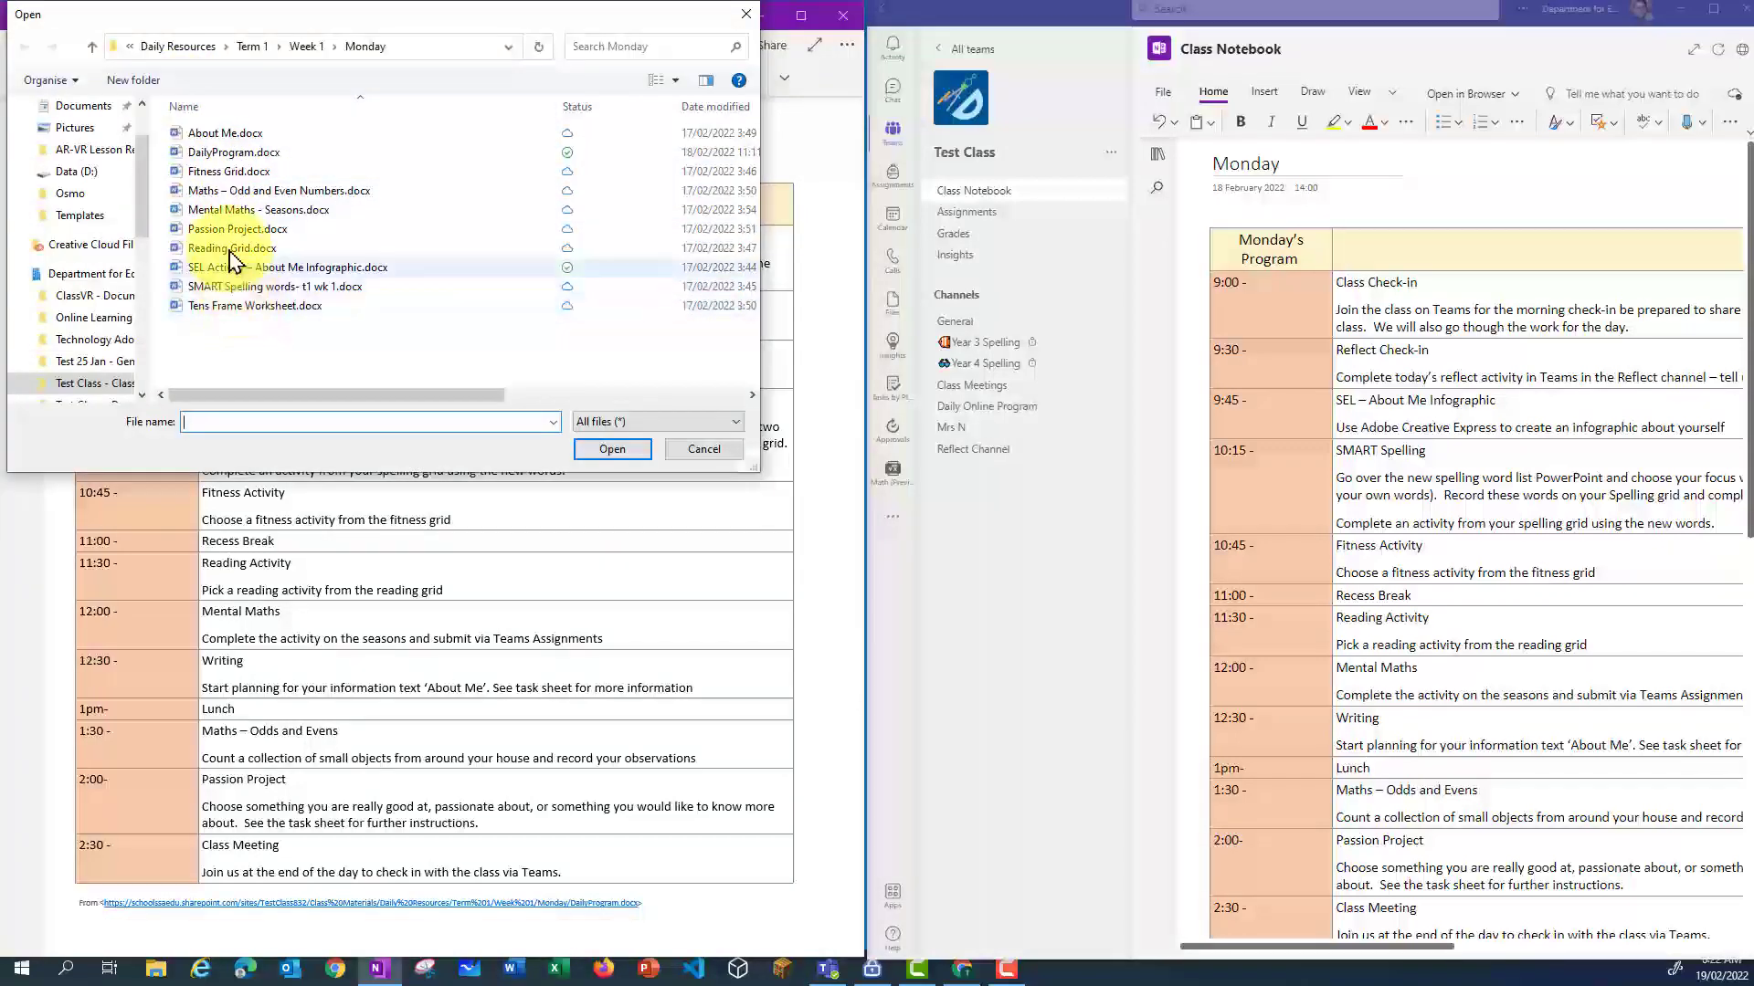
pyautogui.click(696, 451)
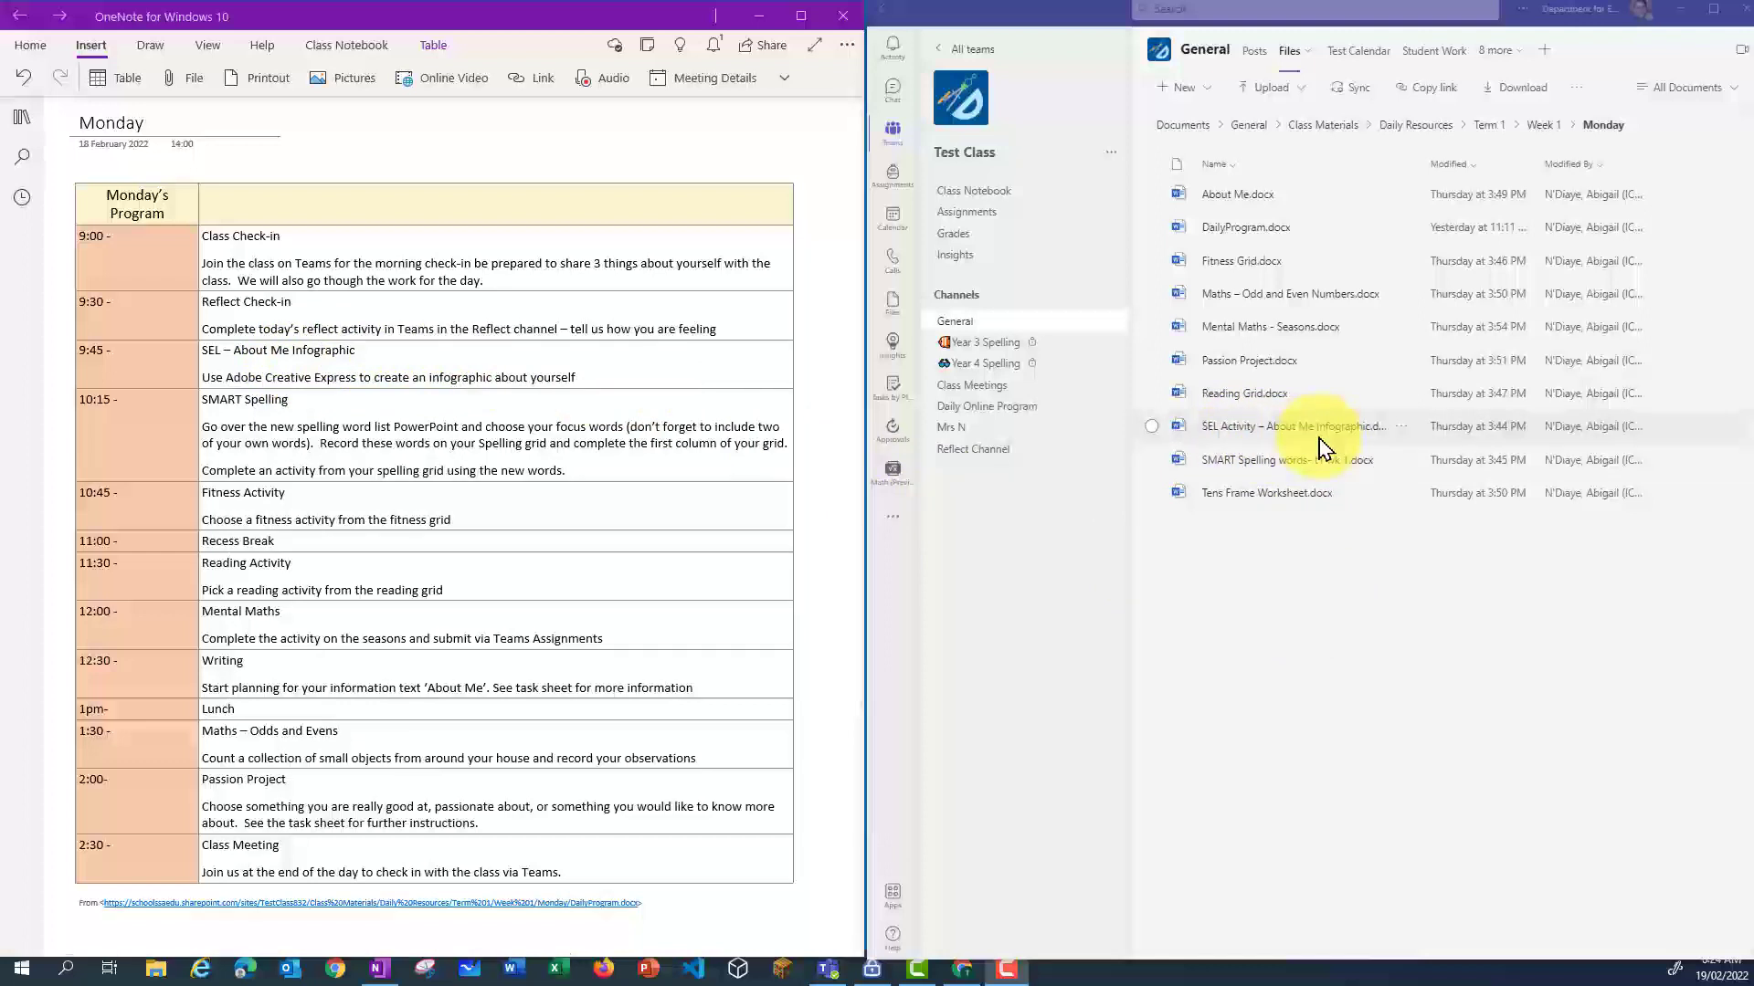
# Step: Link the SEL – About Me Infographic heading to the SEL Activity – About Me Infographic document in Teams, and test it in the student view
pyautogui.click(1403, 428)
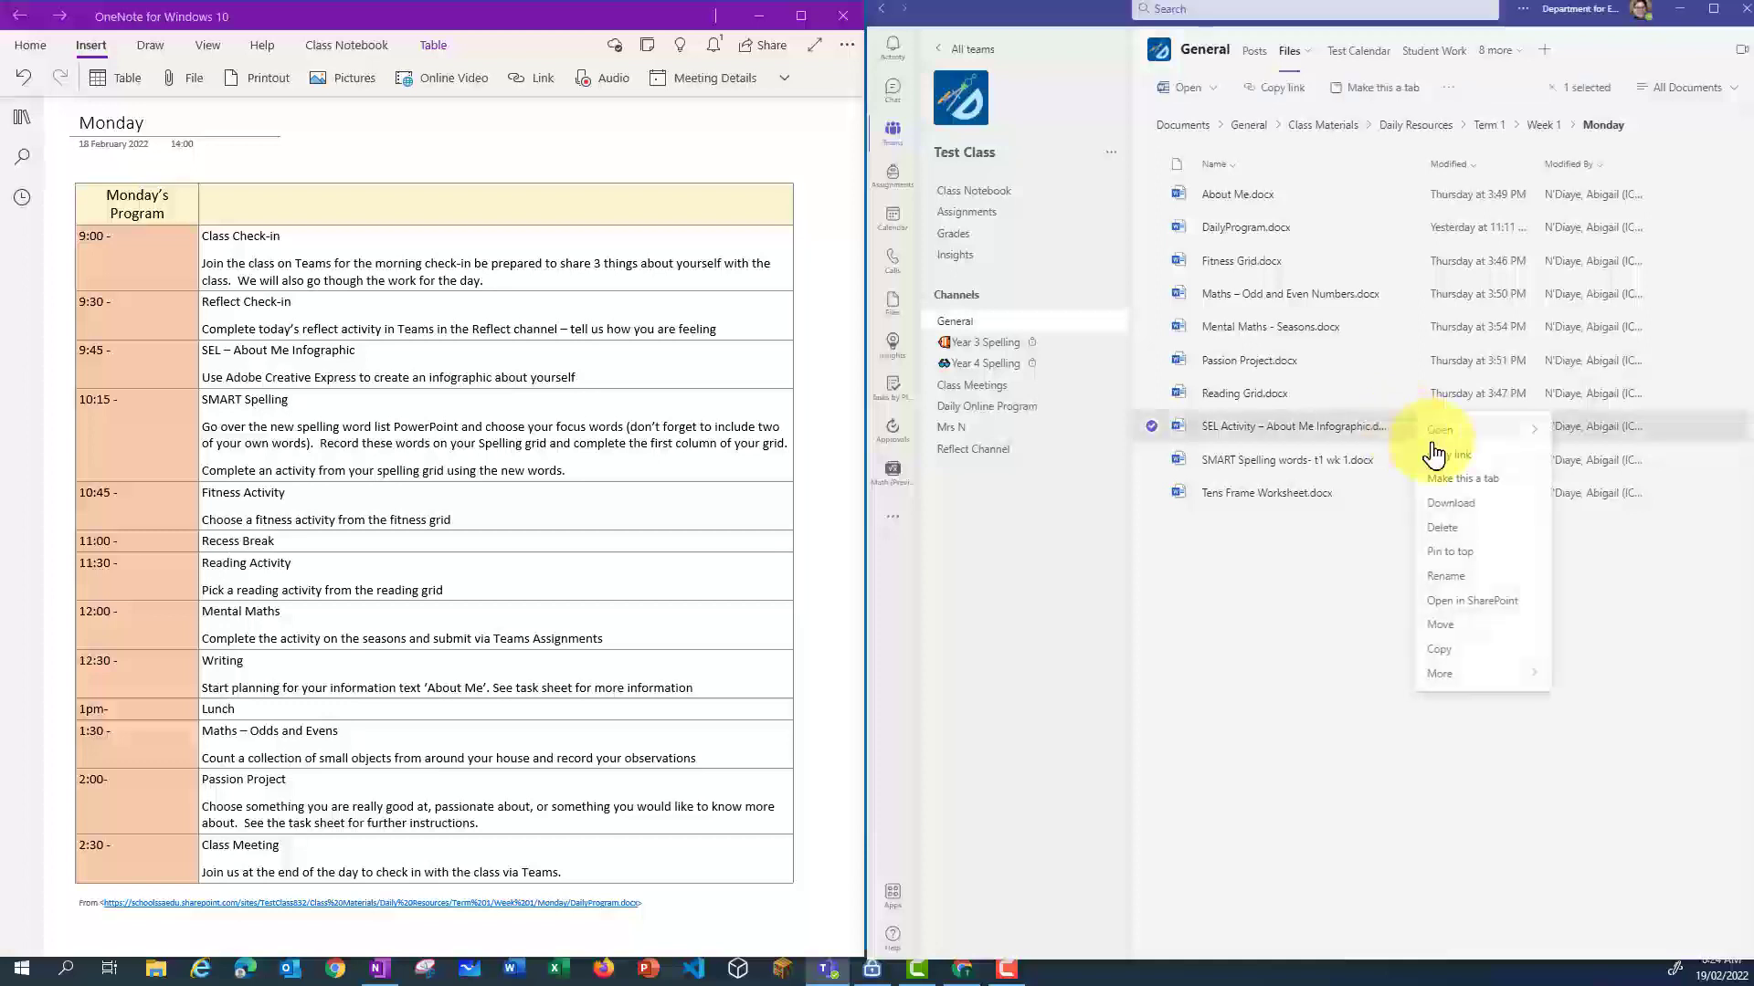
pyautogui.click(1443, 456)
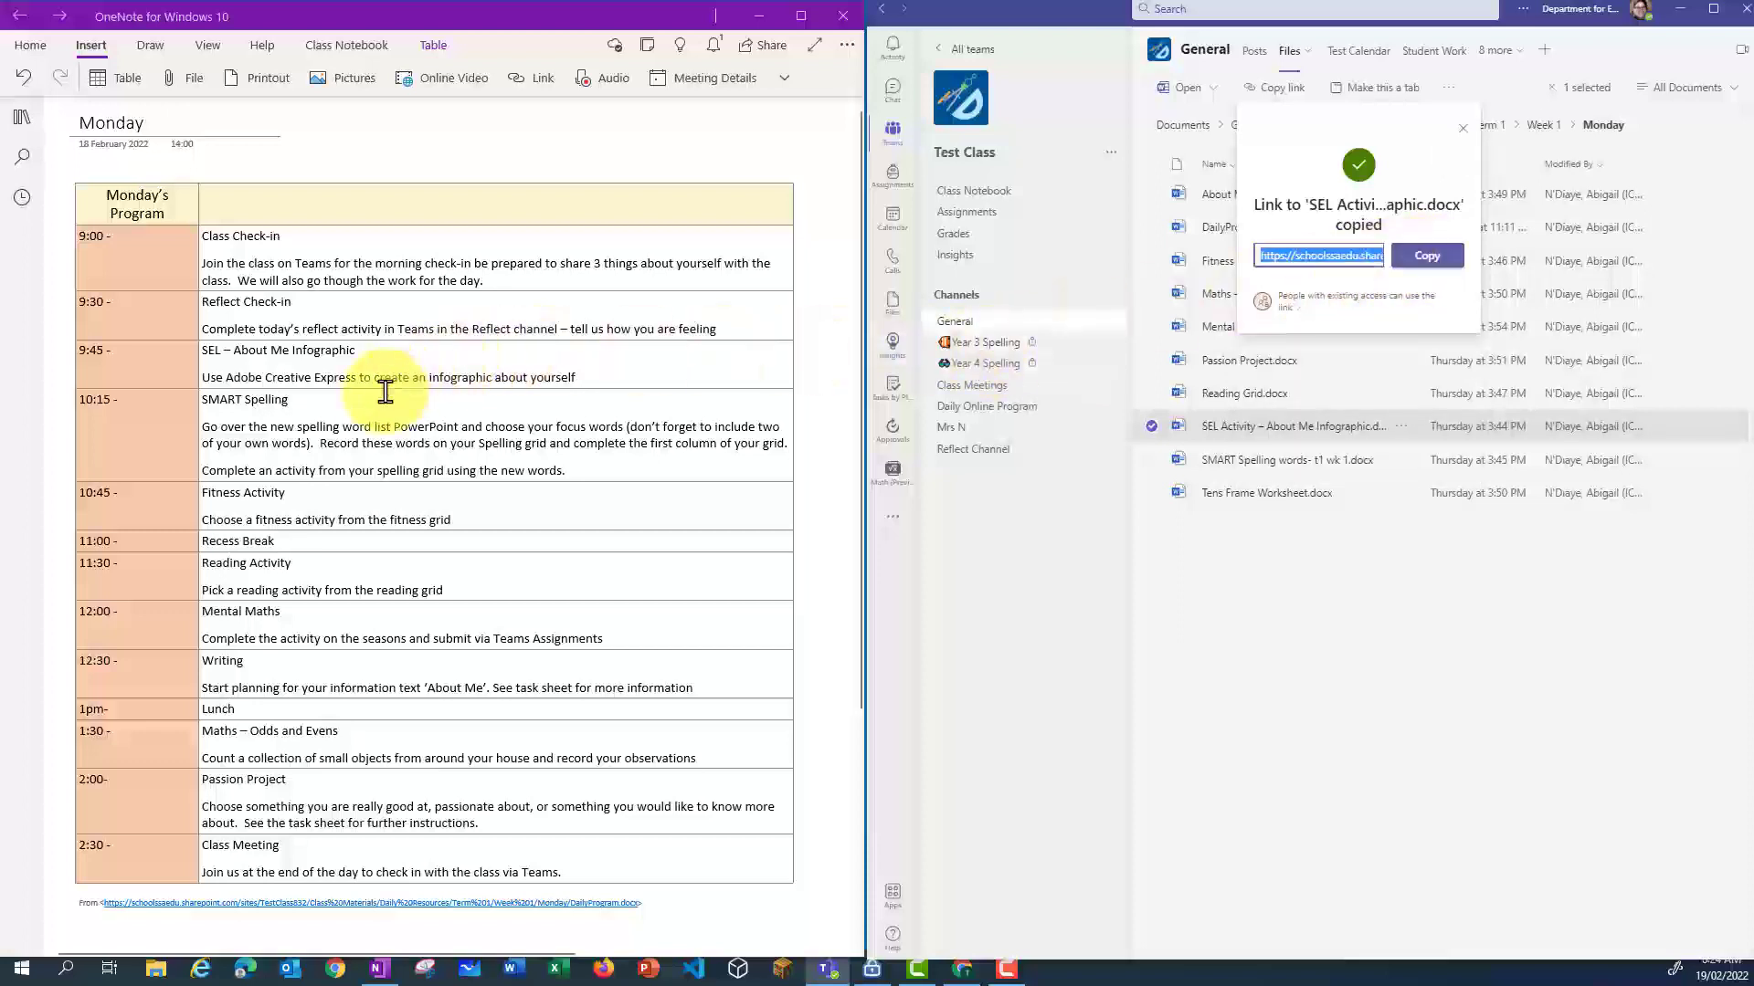
pyautogui.click(391, 348)
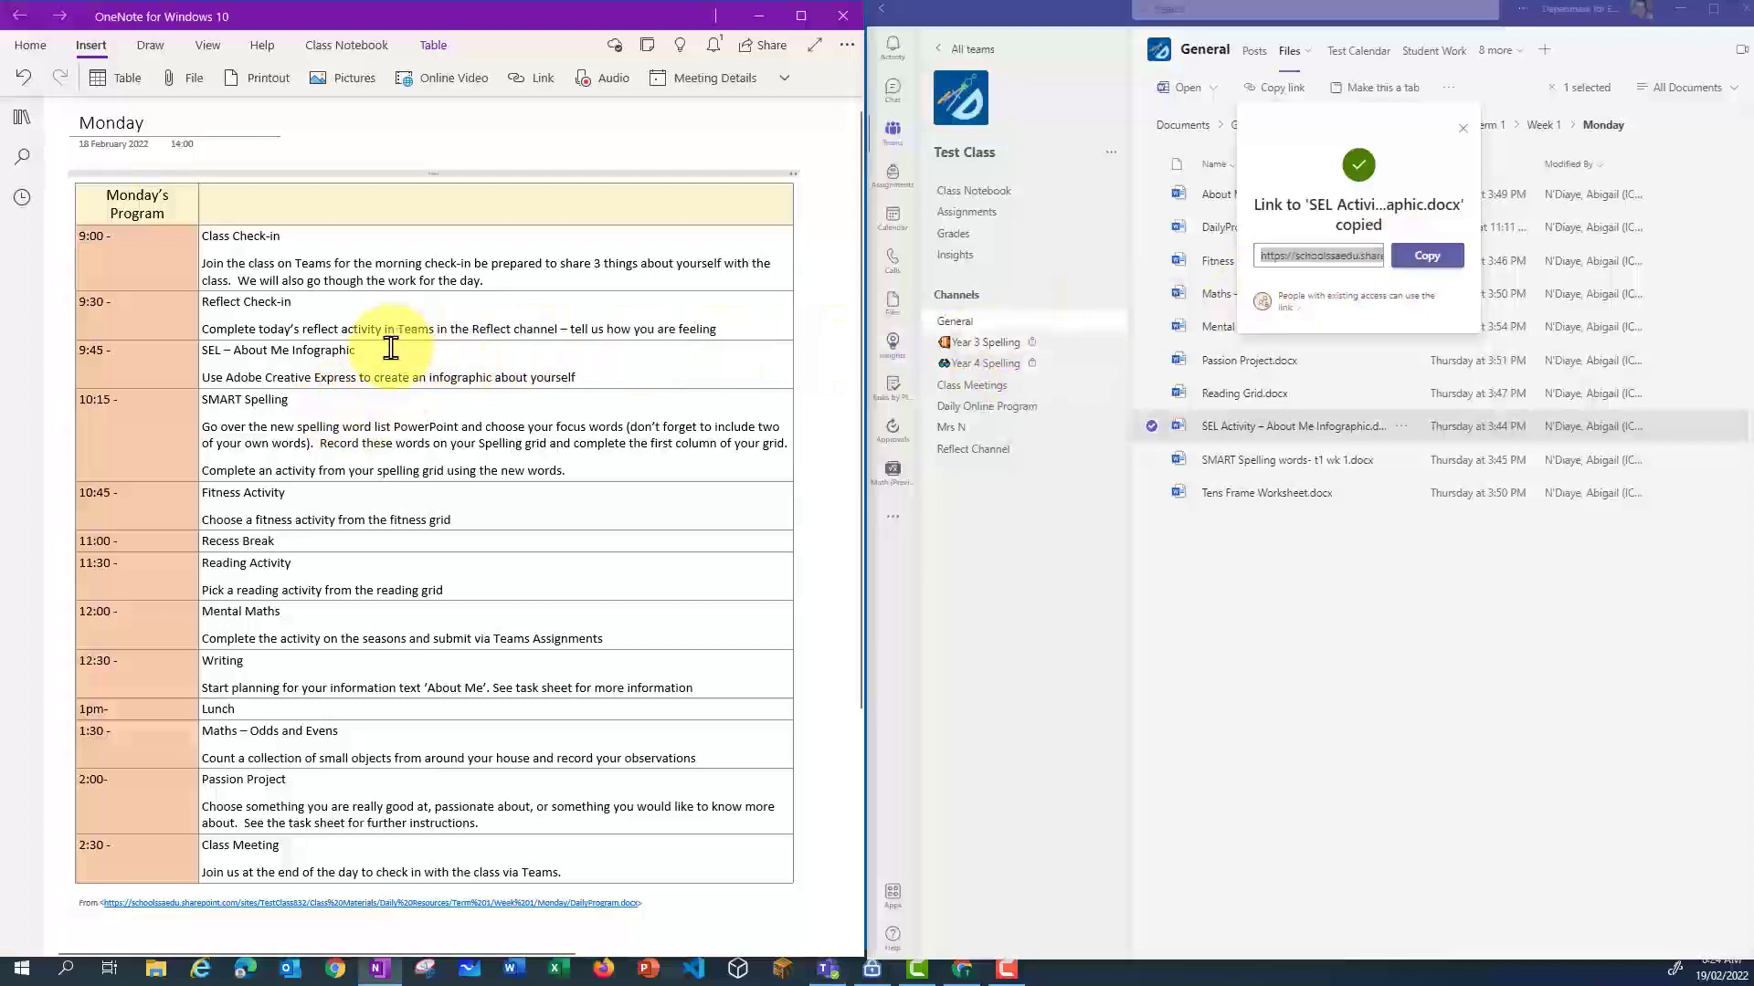
pyautogui.moveTo(392, 348); pyautogui.dragTo(203, 350)
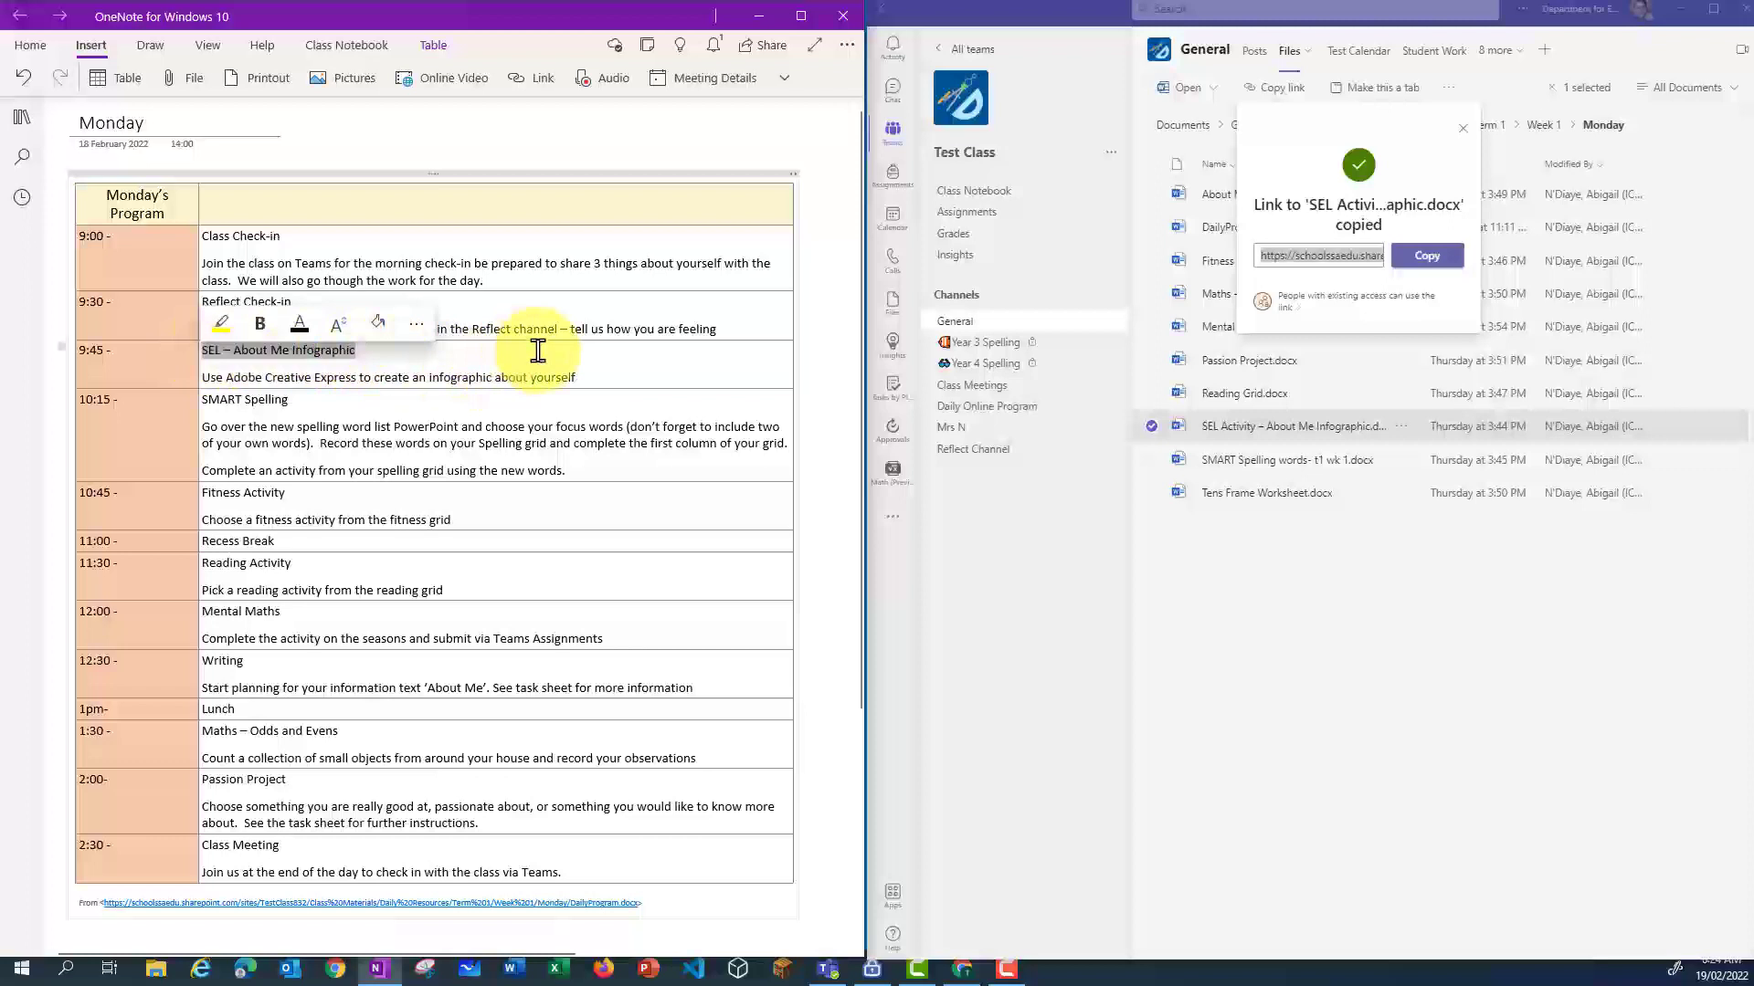
pyautogui.hotkey('ctrl', 'k')
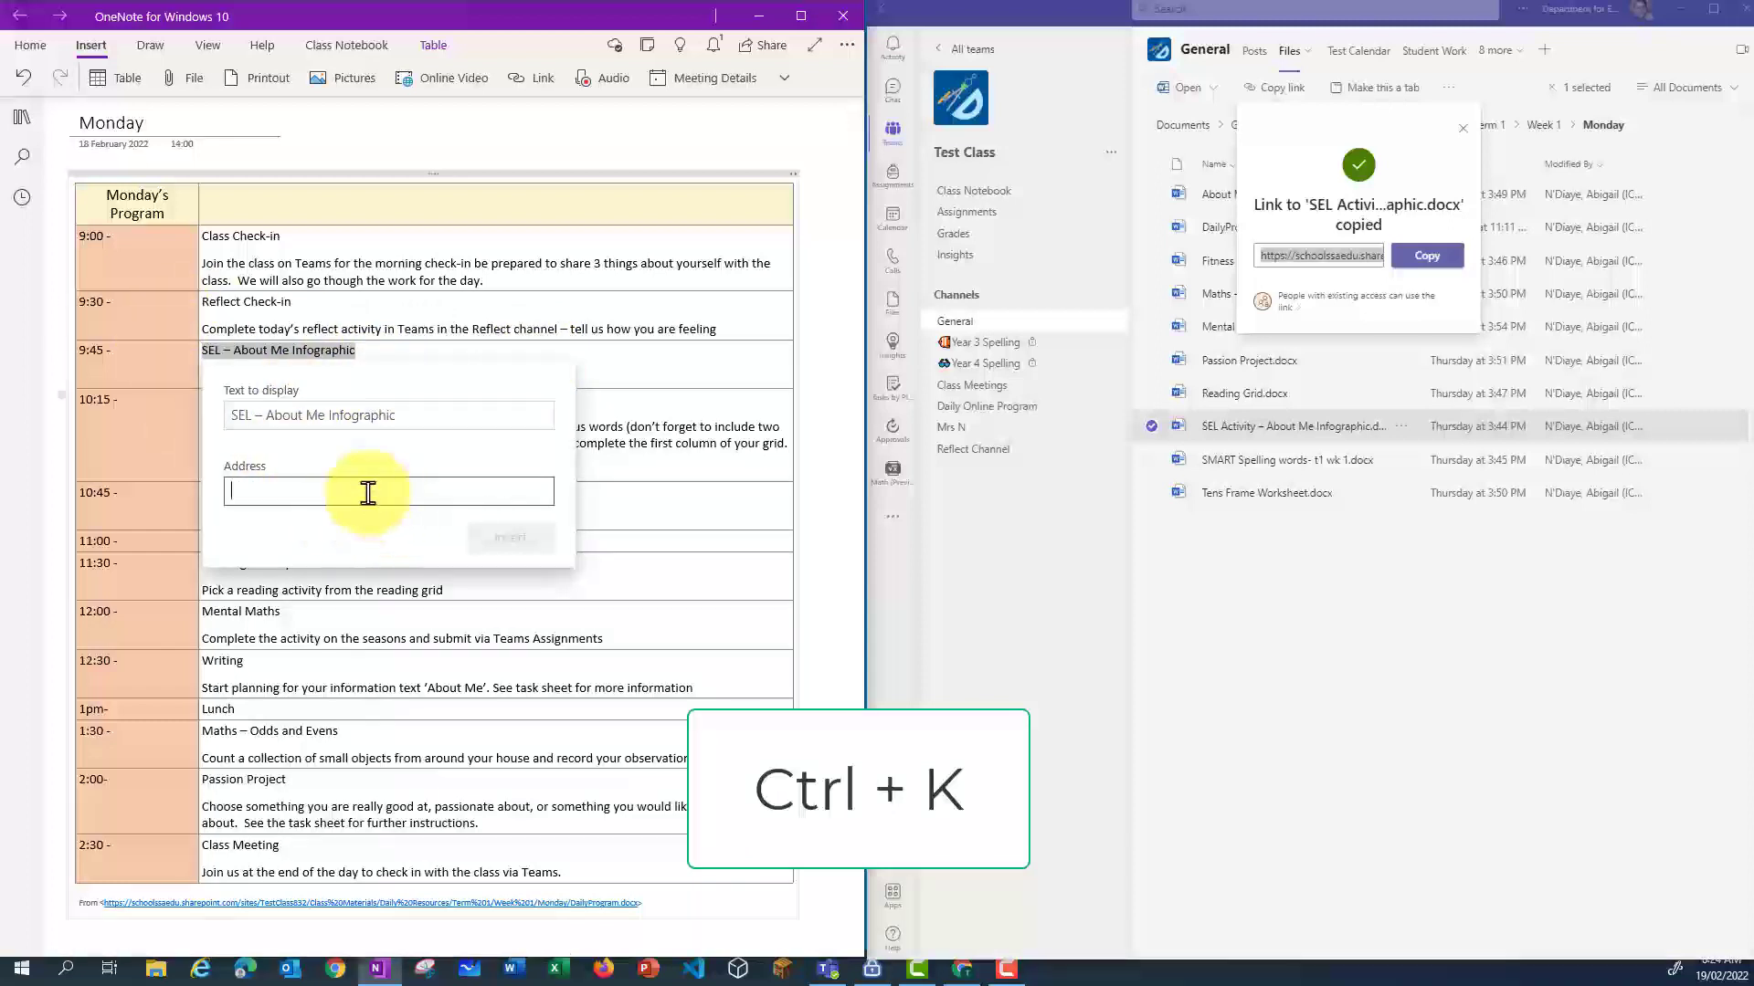
pyautogui.hotkey('ctrl', 'v')
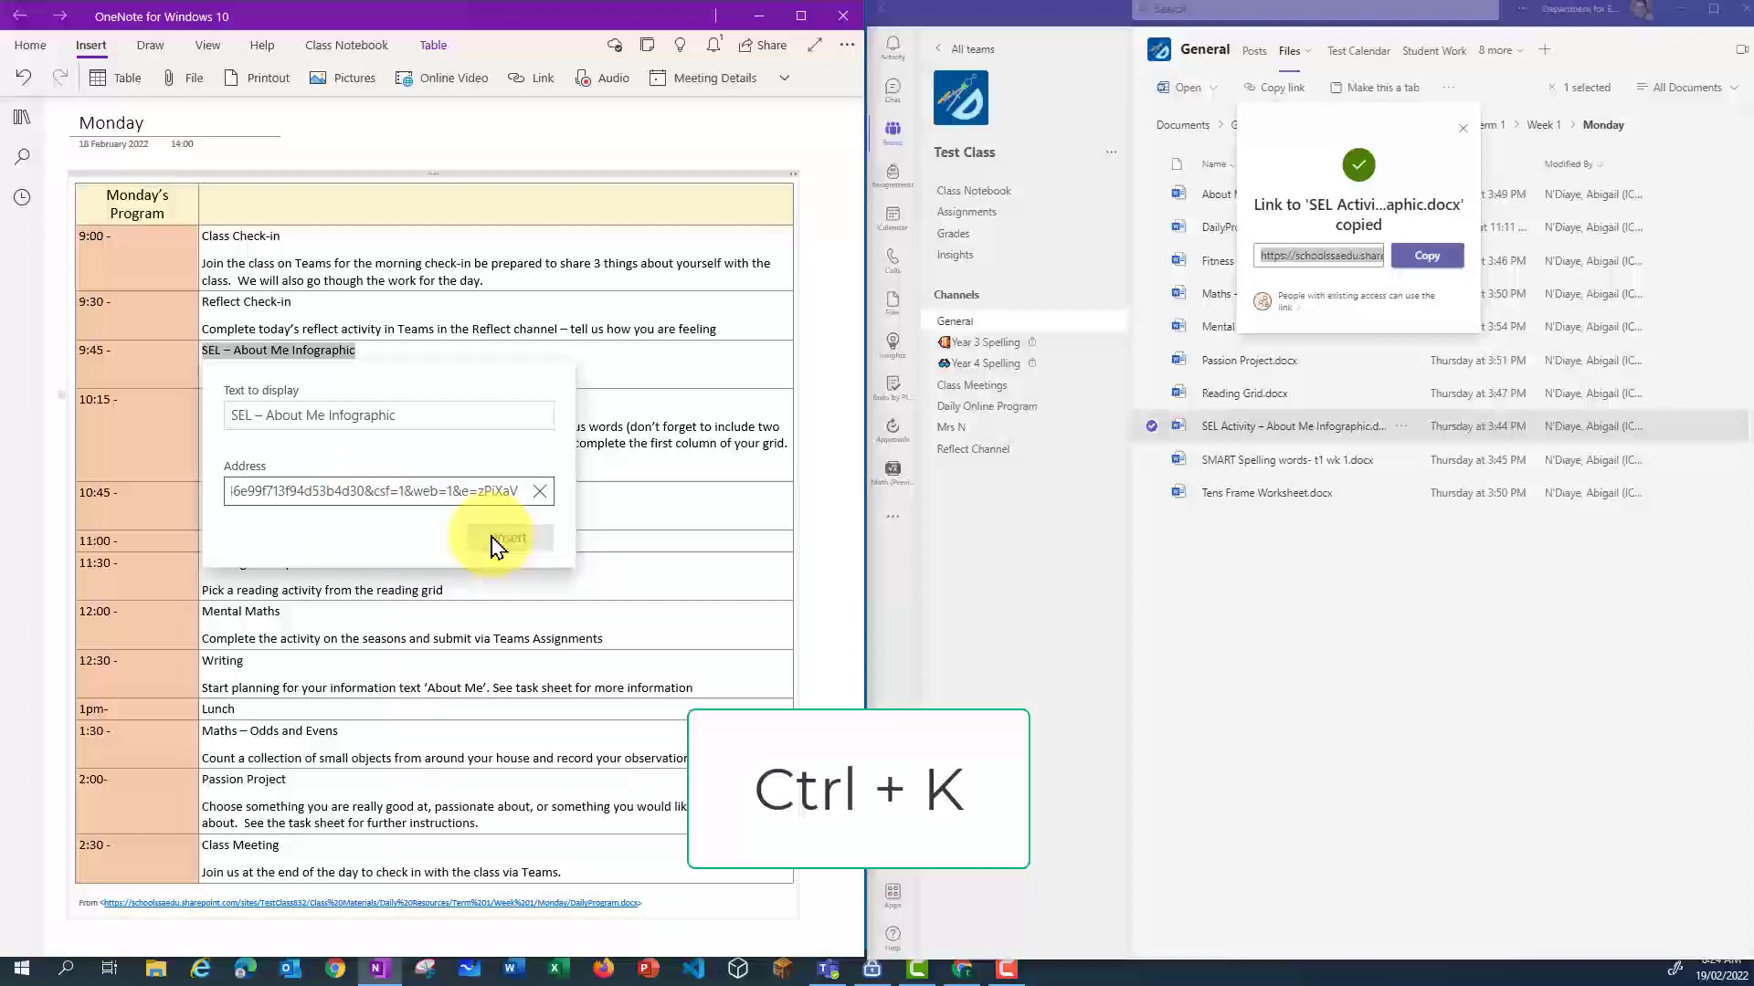
pyautogui.click(515, 544)
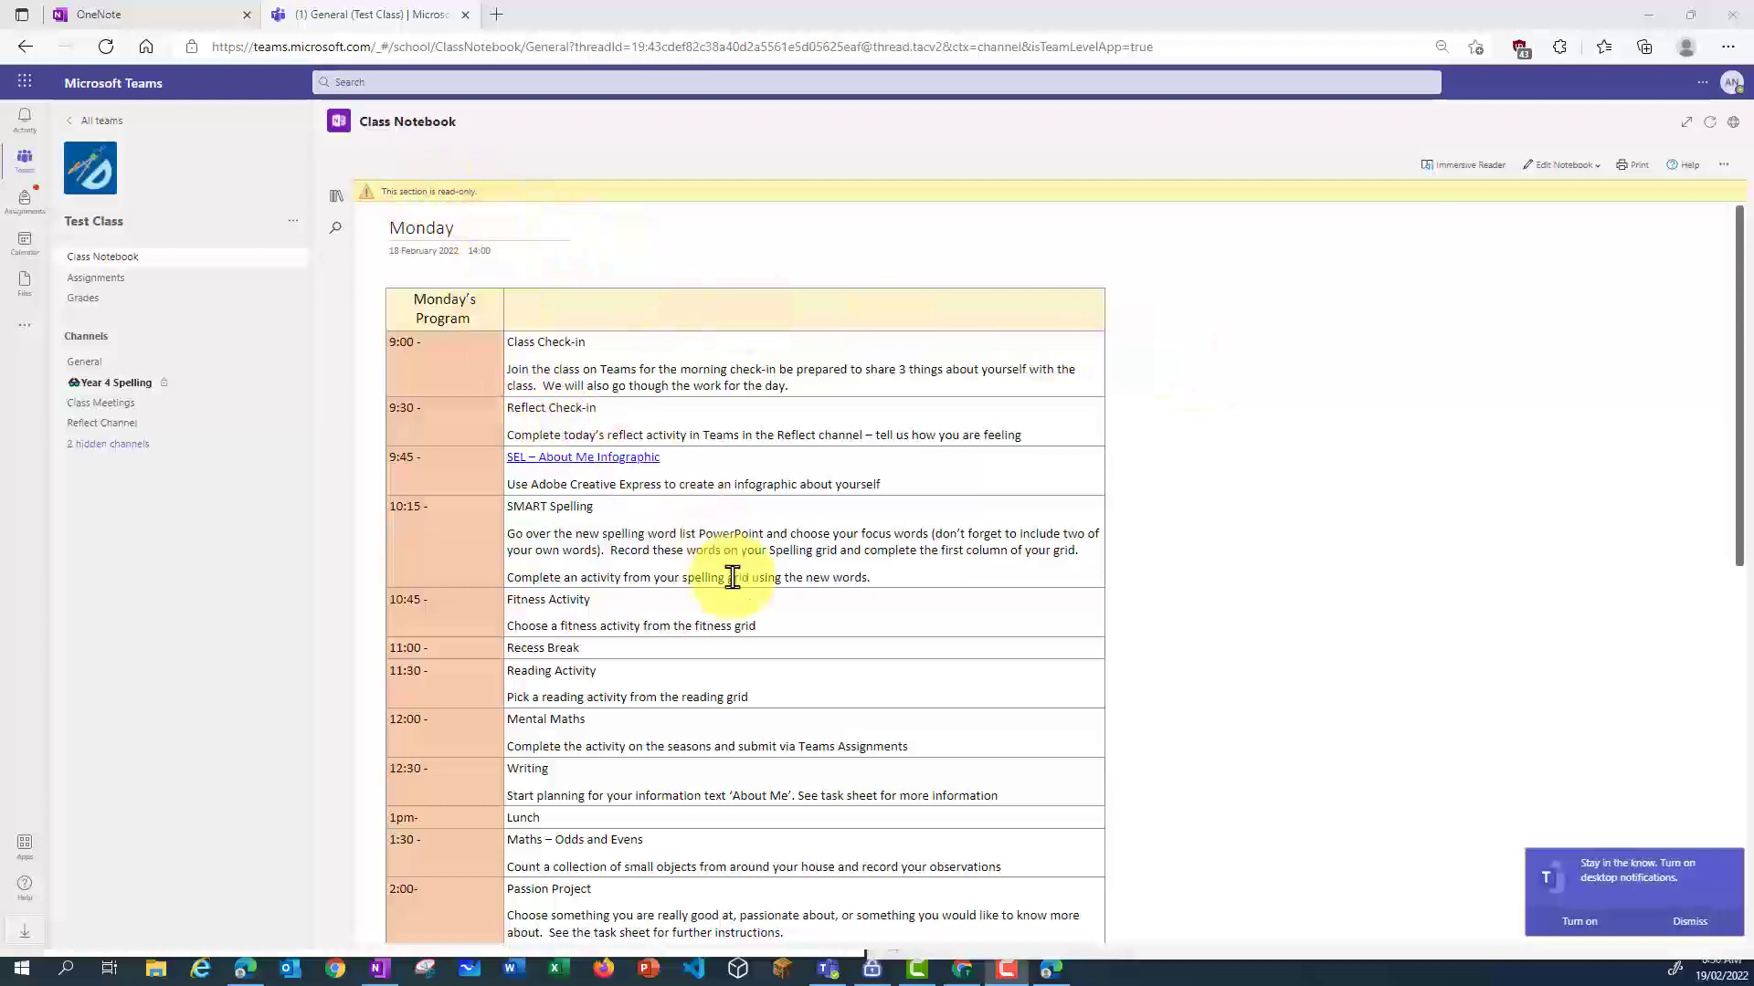
pyautogui.click(585, 459)
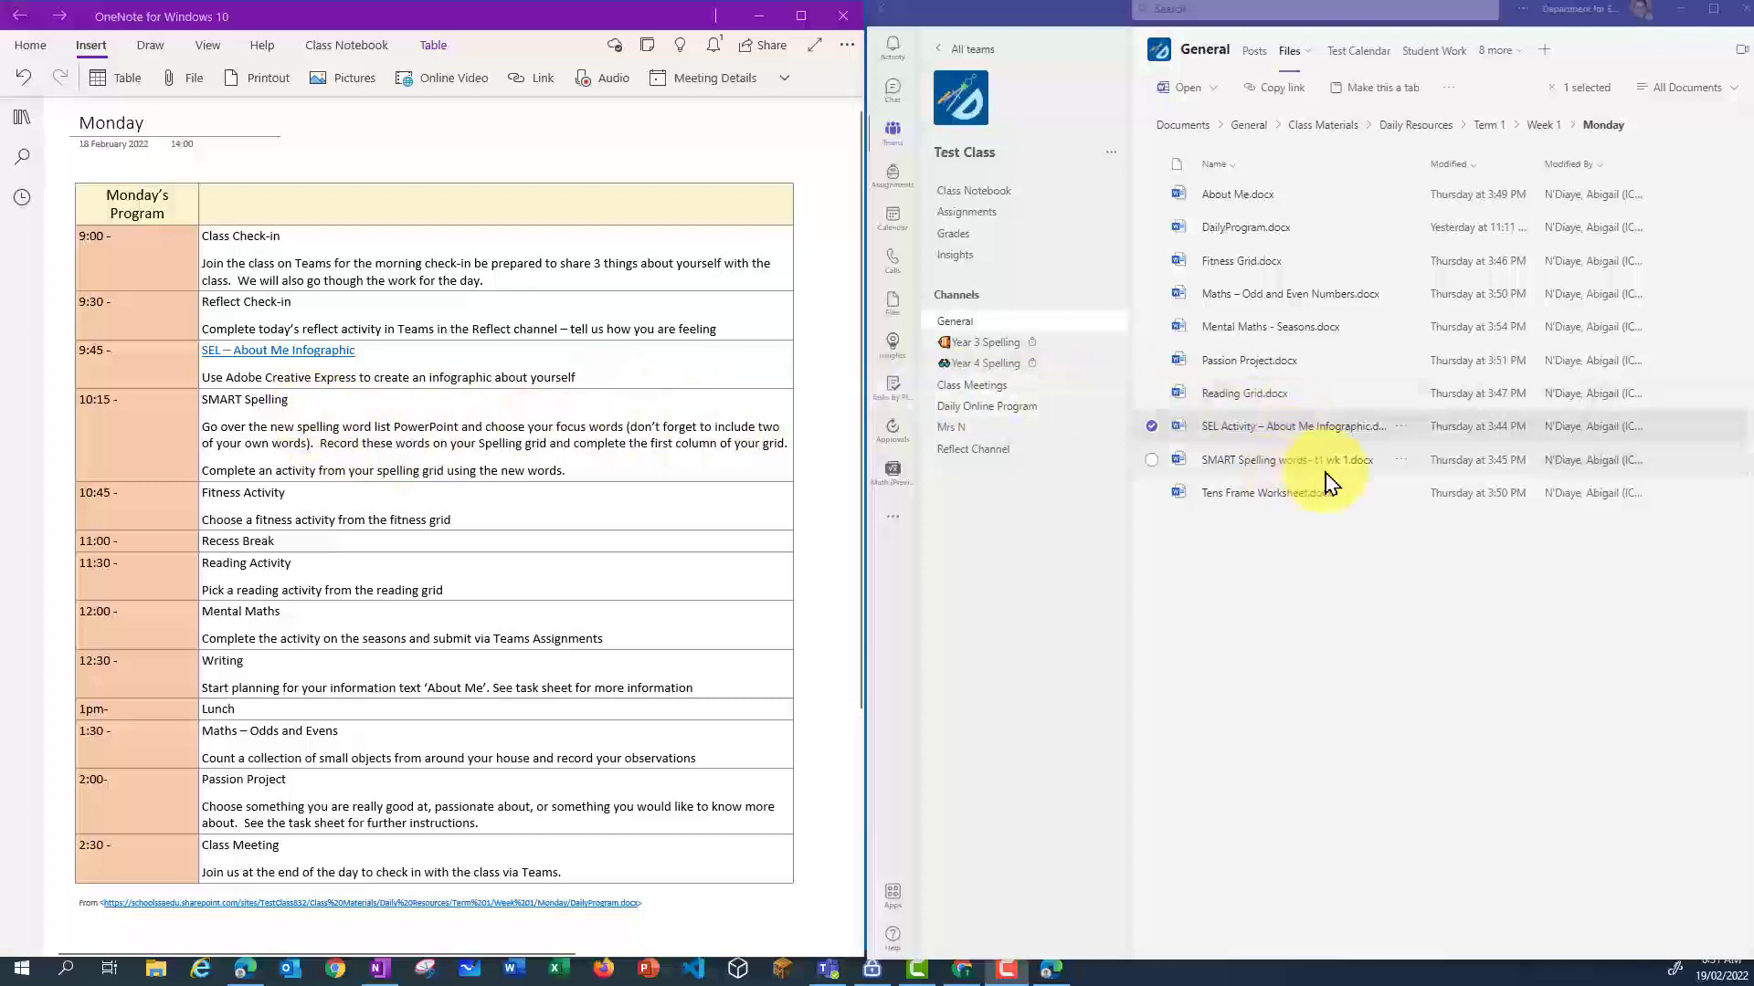
# Step: Copy the link to SMART Spelling words- t1 wk 1.docx and attach it to the SMART Spelling heading in the program table
pyautogui.click(1399, 461)
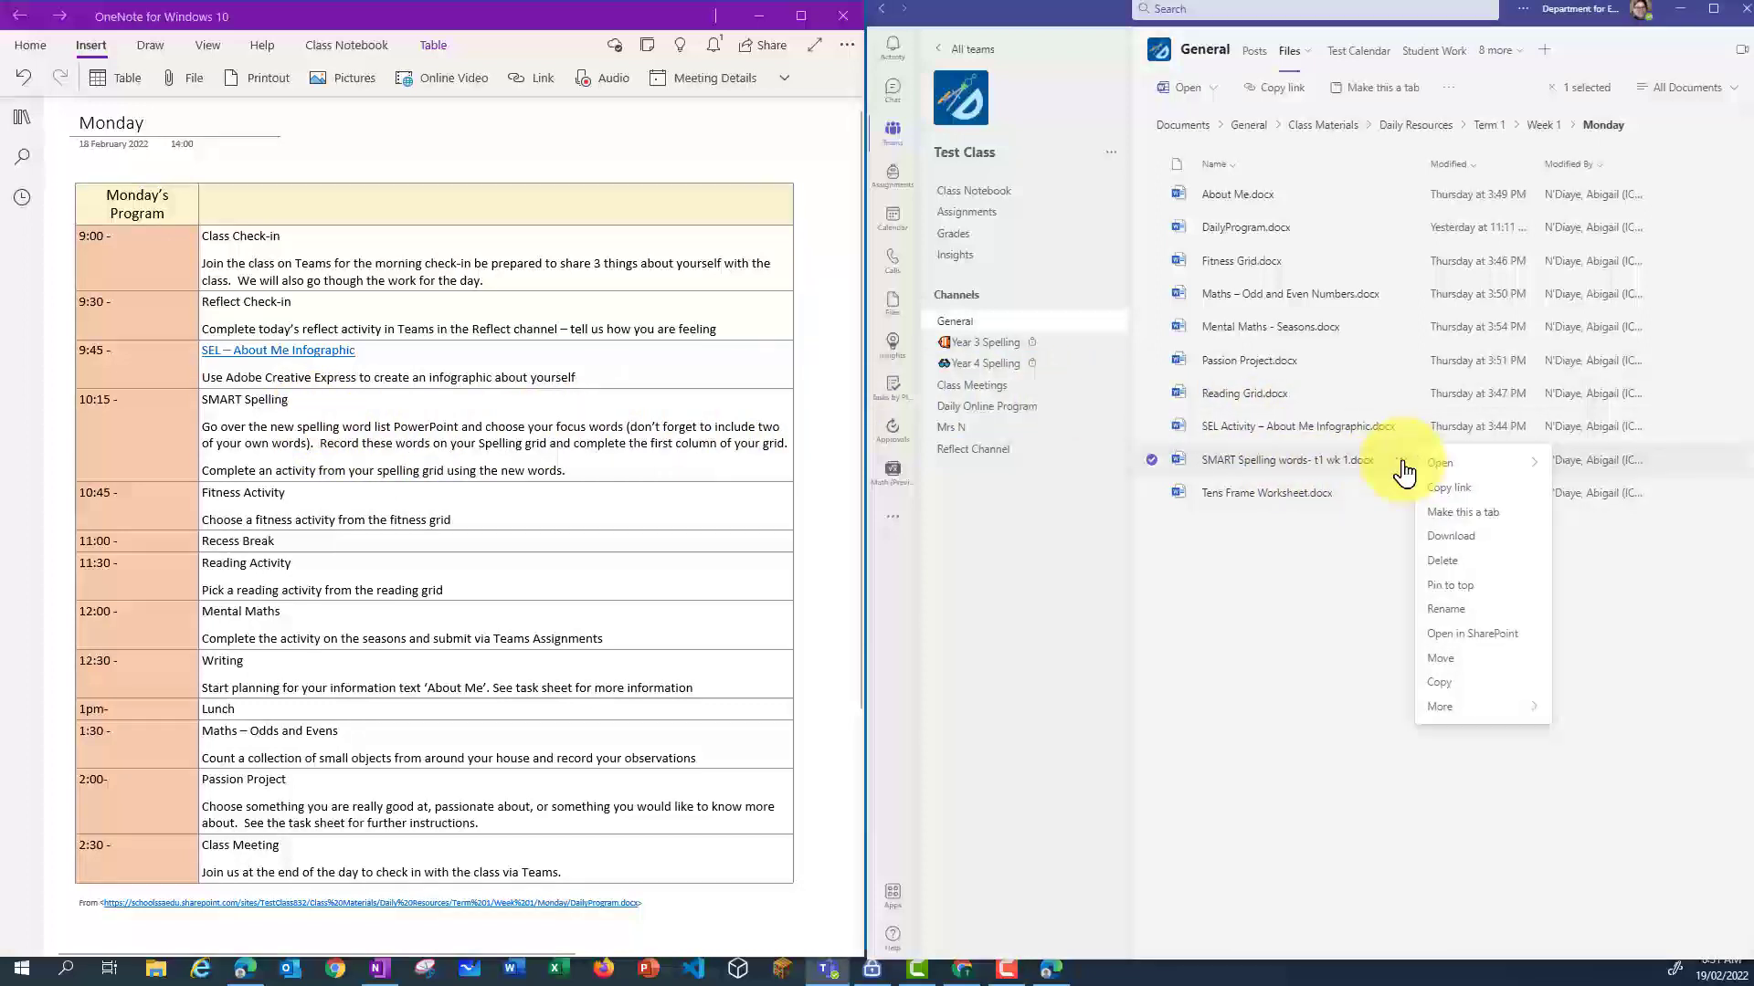
pyautogui.click(1448, 490)
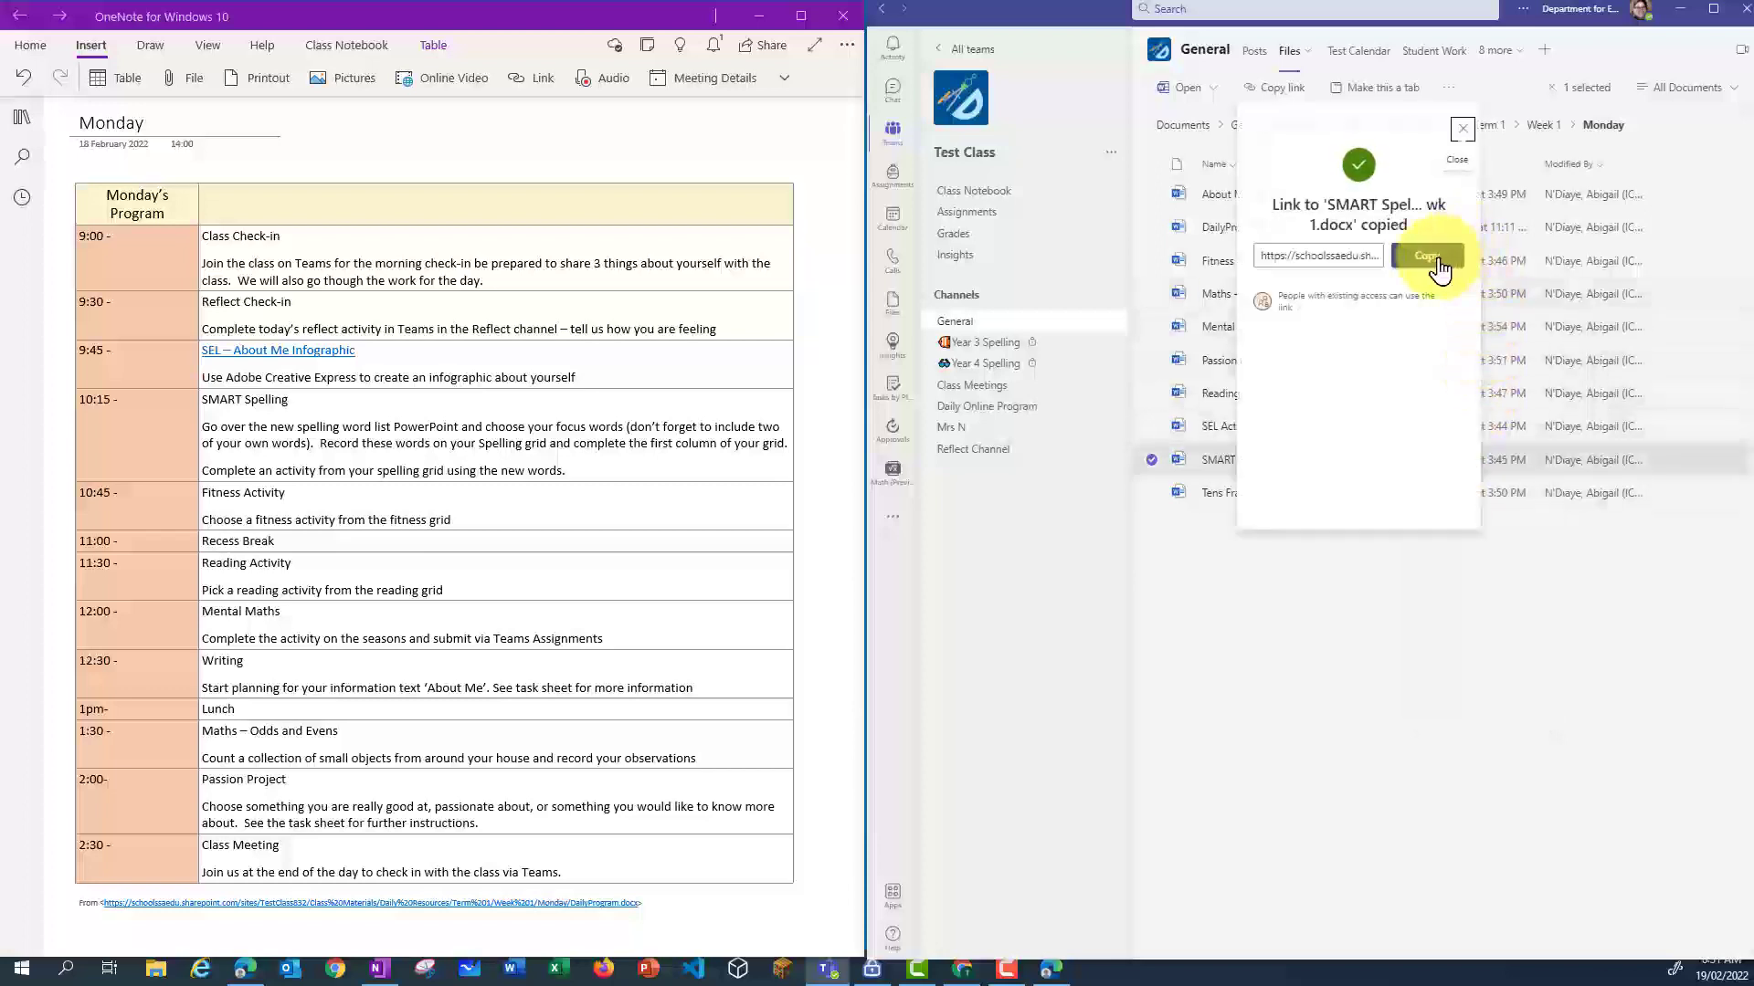
pyautogui.click(1439, 267)
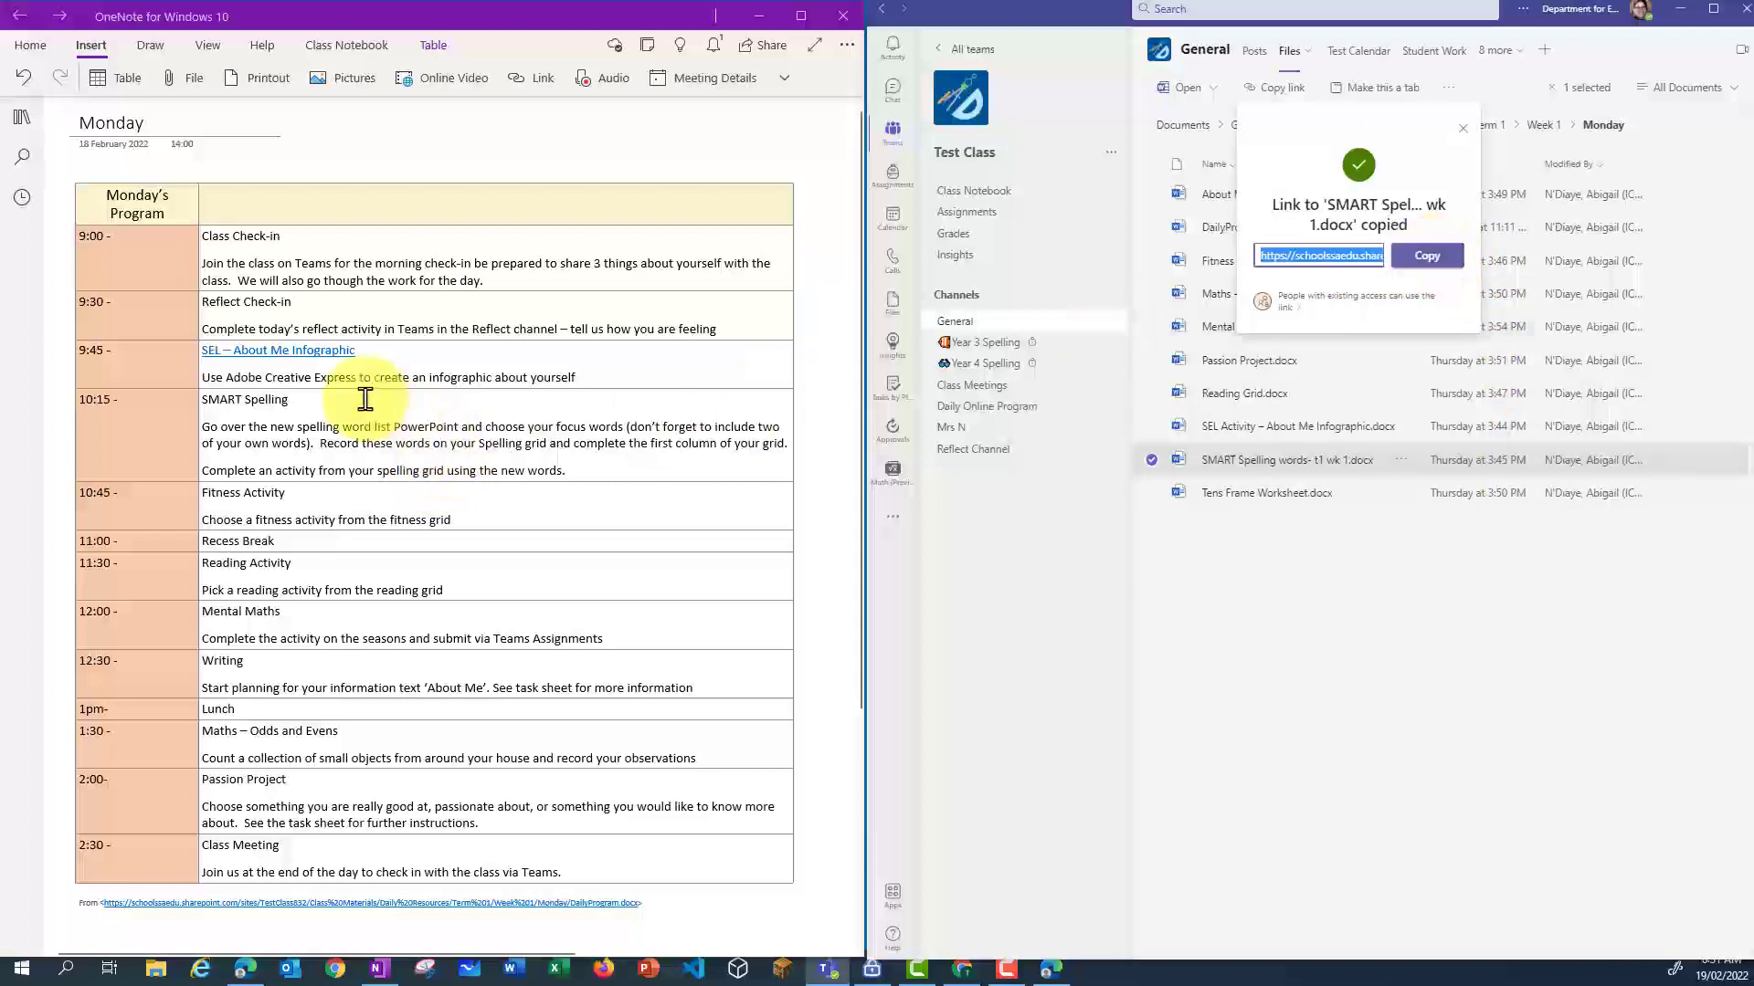
pyautogui.moveTo(309, 399); pyautogui.dragTo(201, 402)
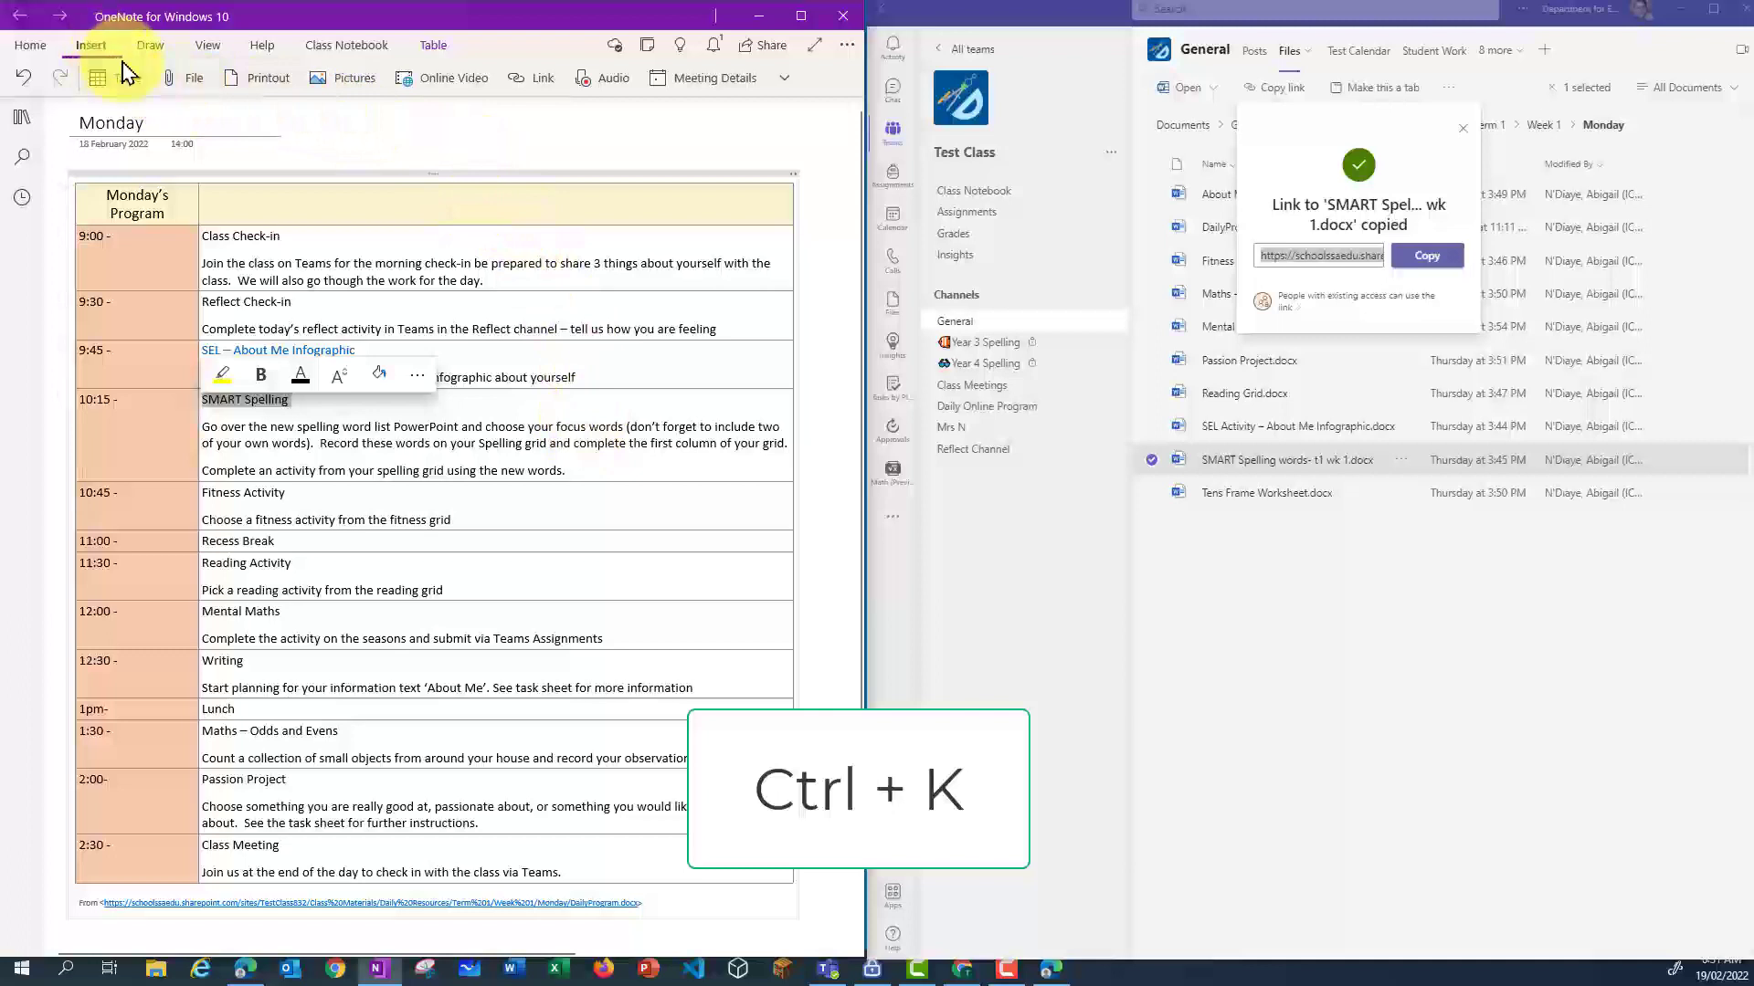
pyautogui.click(529, 80)
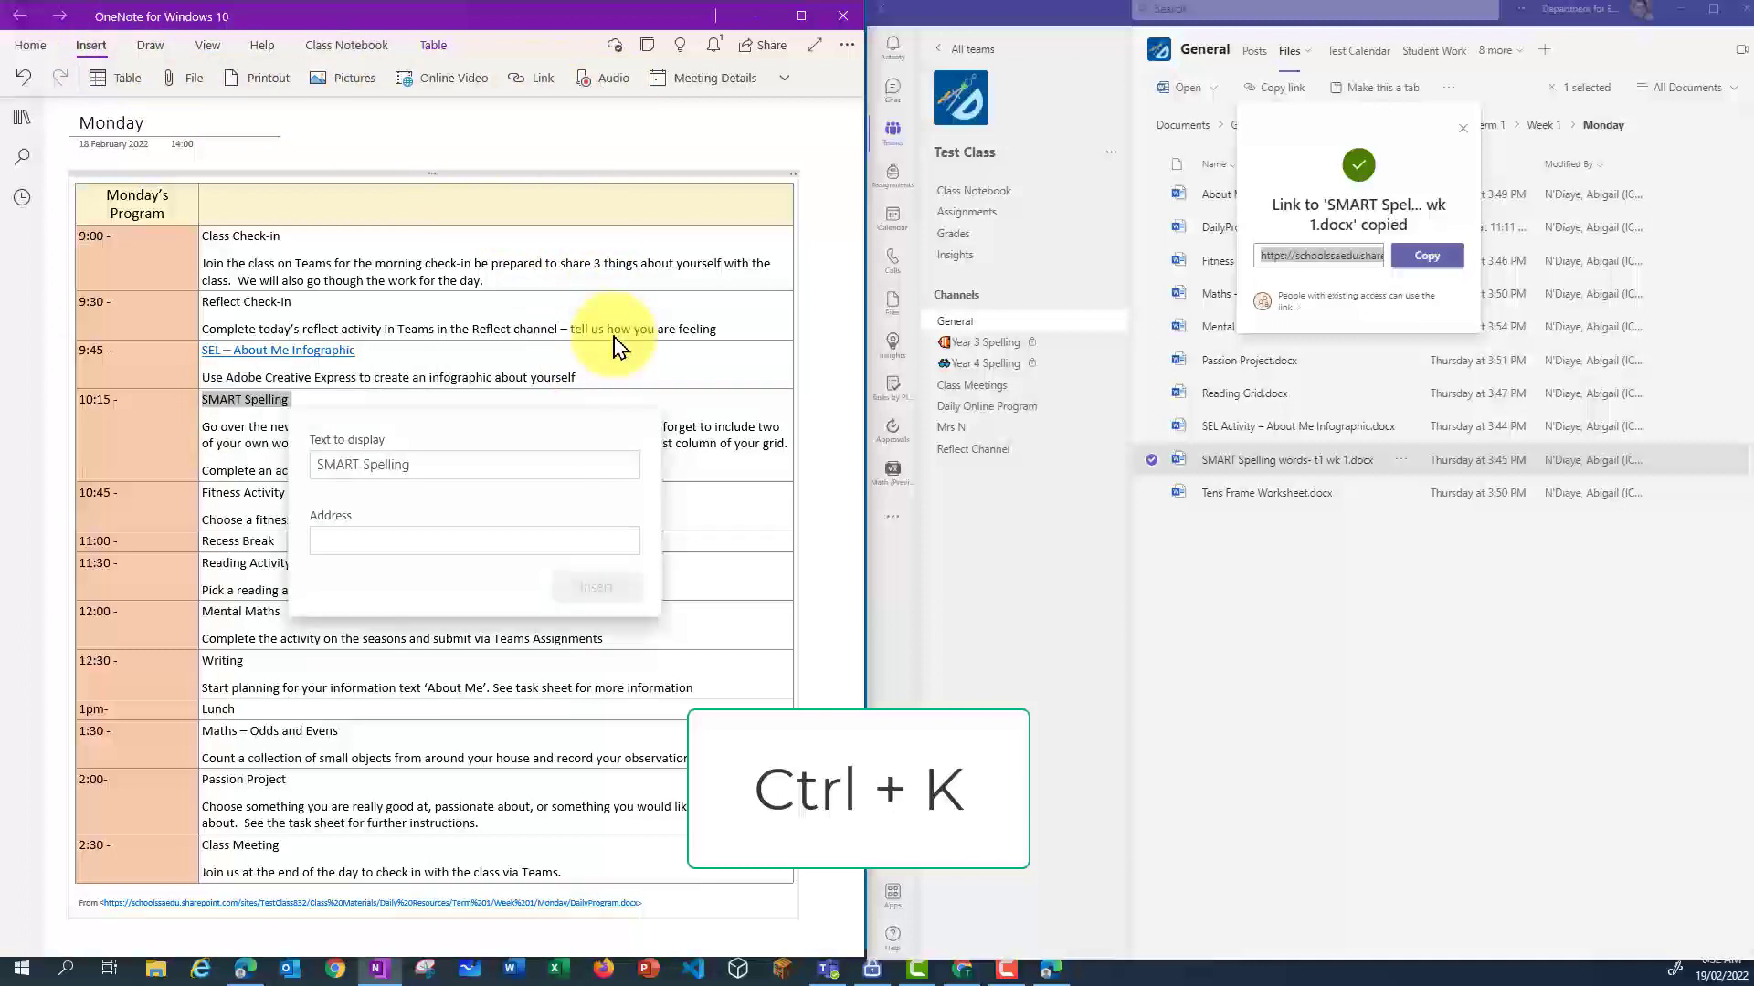
pyautogui.hotkey('ctrl', 'v')
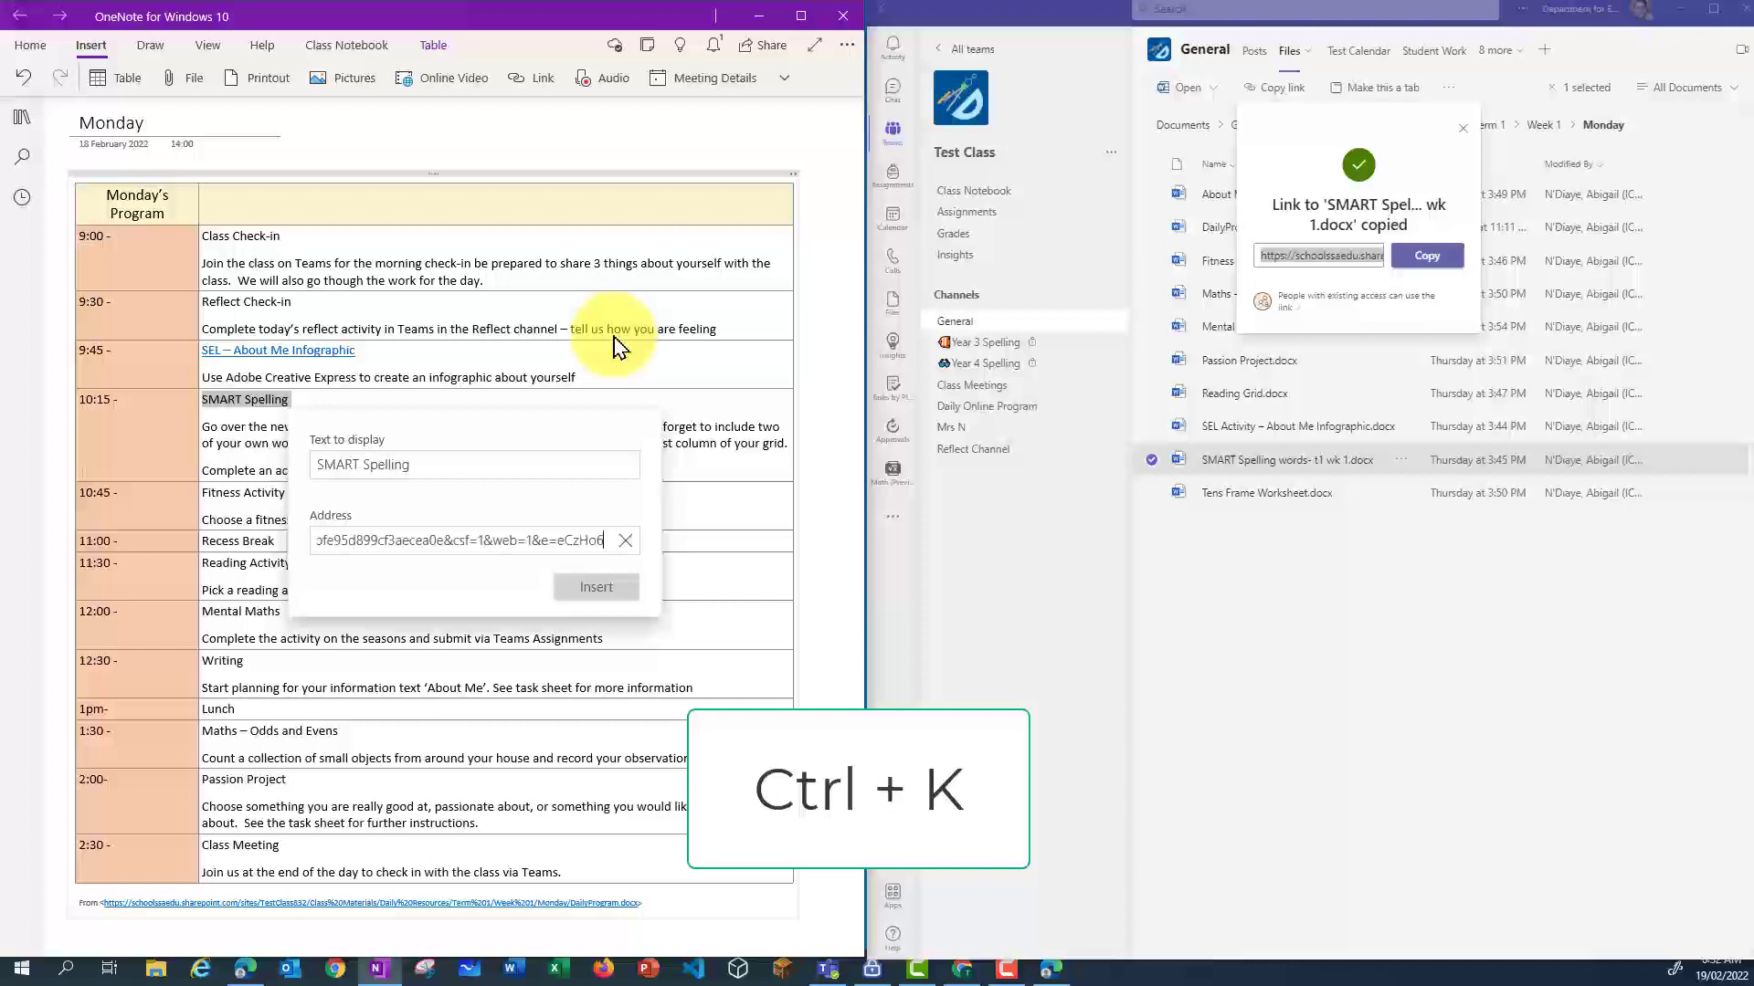
pyautogui.click(594, 587)
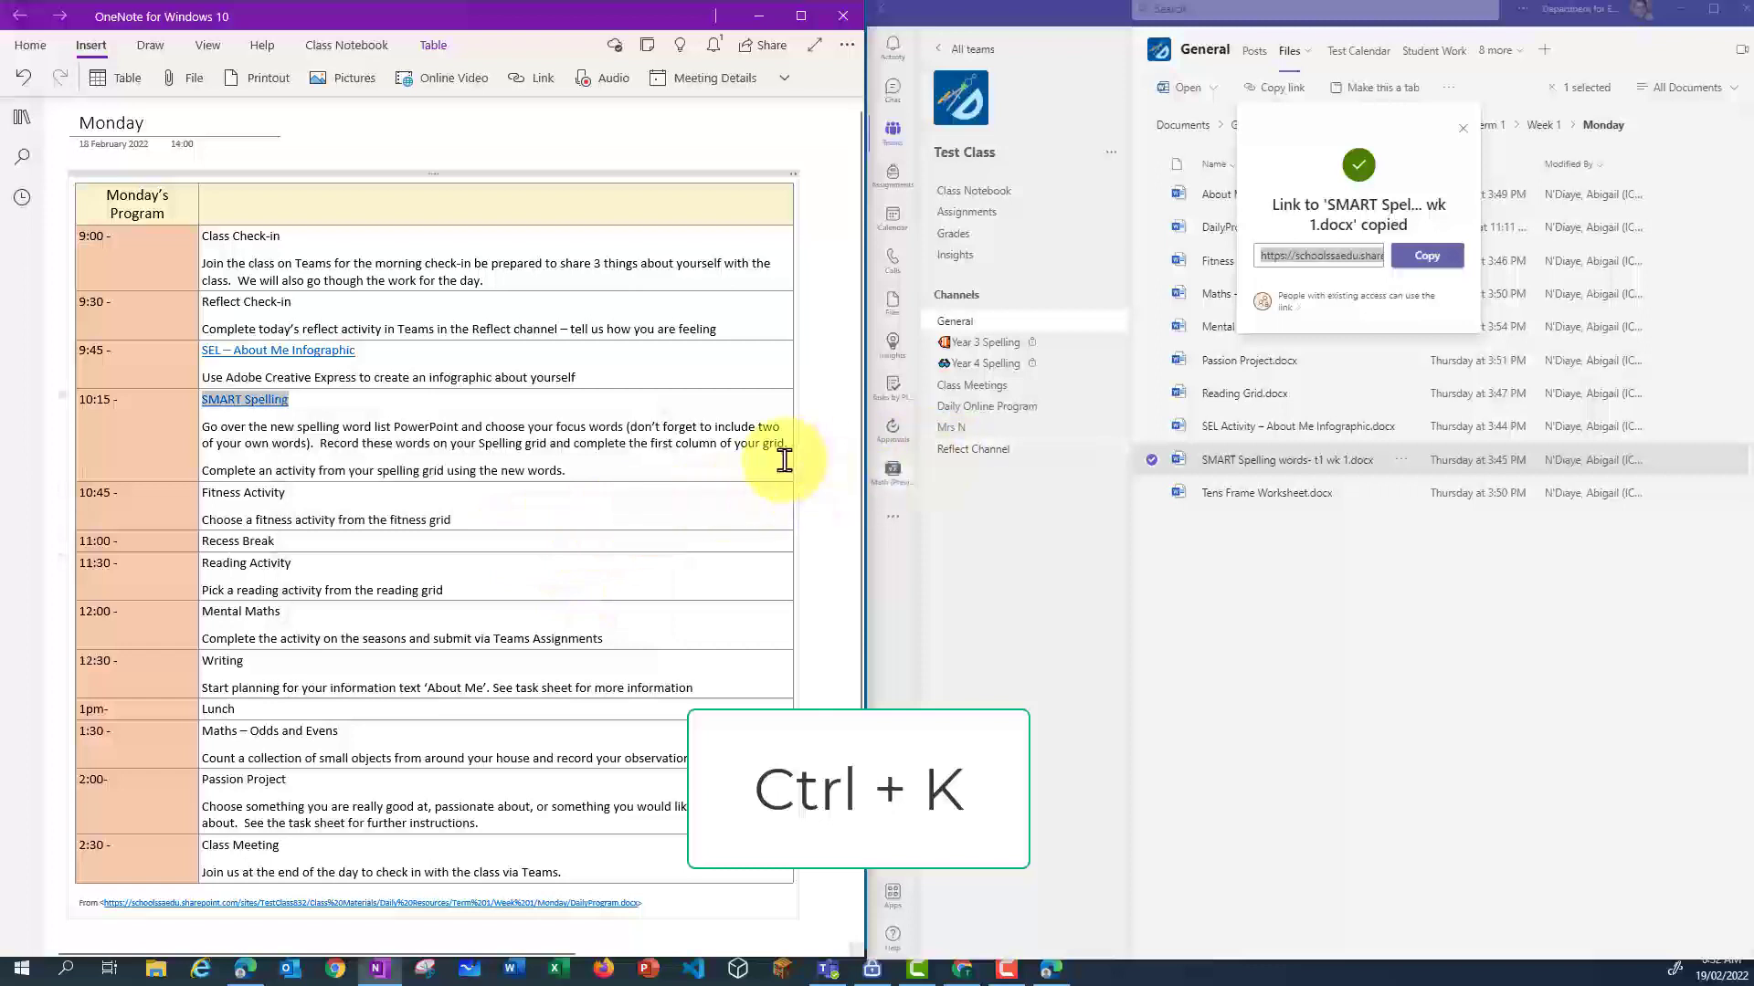
pyautogui.click(1463, 129)
# Step: Hyperlink the Fitness Activity heading at 10:45 to the Fitness Grid.docx file from the Monday folder
pyautogui.click(1400, 262)
pyautogui.click(1438, 315)
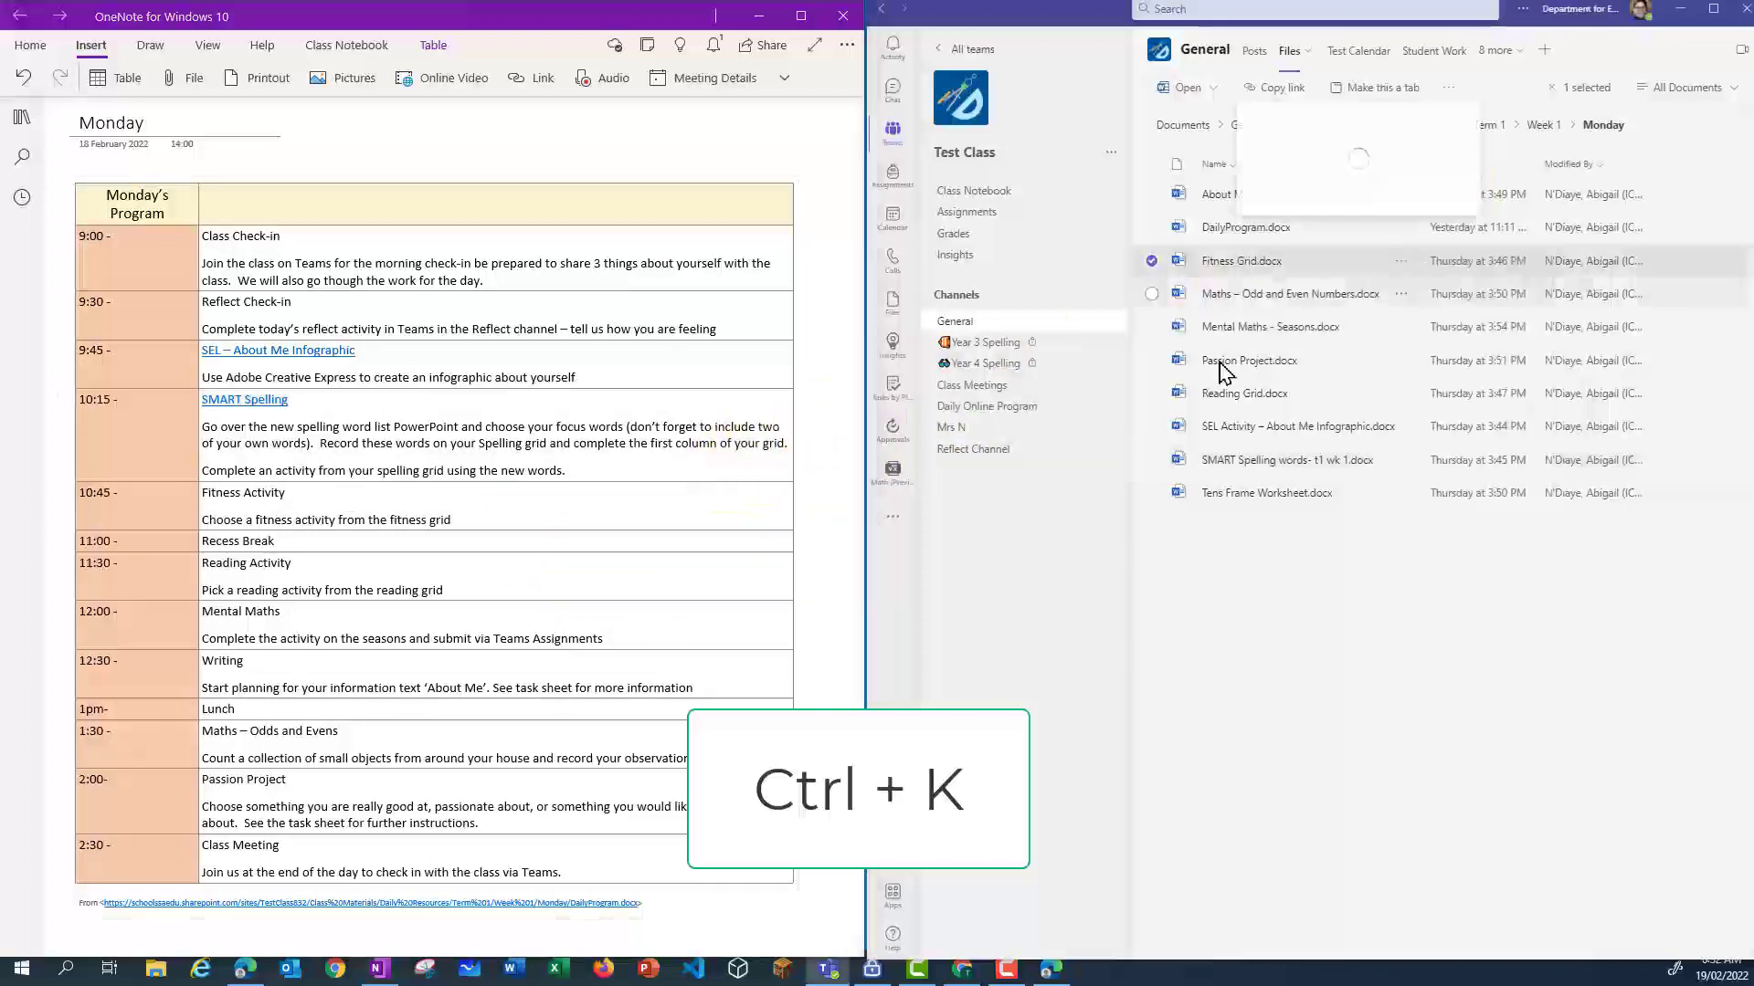
pyautogui.moveTo(286, 494); pyautogui.dragTo(201, 494)
pyautogui.hotkey('ctrl', 'k')
pyautogui.hotkey('ctrl', 'v')
pyautogui.click(509, 676)
pyautogui.click(1462, 119)
# Step: Hyperlink the Reading Activity heading at 11:30 to the Reading Grid.docx file from the Monday folder
pyautogui.click(1400, 394)
pyautogui.click(1452, 447)
pyautogui.moveTo(292, 564); pyautogui.dragTo(201, 566)
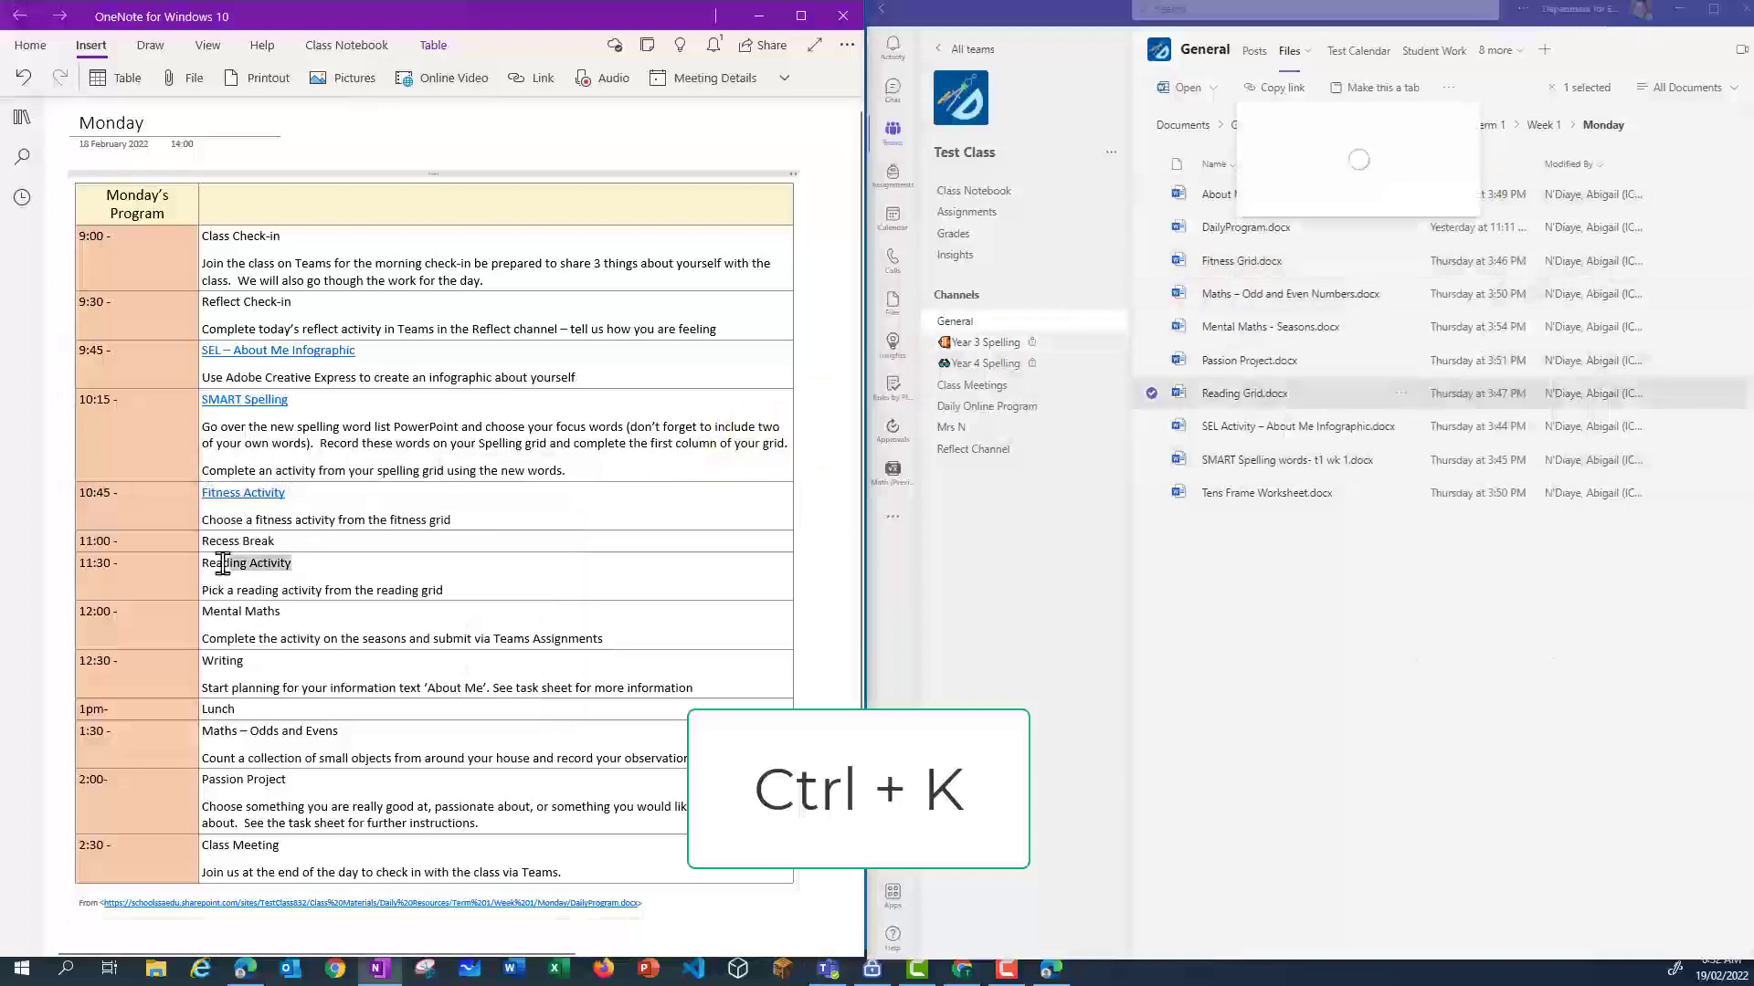
pyautogui.hotkey('ctrl', 'k')
pyautogui.hotkey('ctrl', 'v')
pyautogui.click(509, 750)
pyautogui.click(1463, 119)
# Step: Hyperlink the Mental Maths heading at 12:00 to the Mental Maths - Seasons.docx file from the Monday folder
pyautogui.click(1400, 327)
pyautogui.click(1439, 381)
pyautogui.moveTo(282, 613); pyautogui.dragTo(205, 665)
pyautogui.hotkey('ctrl', 'k')
pyautogui.hotkey('ctrl', 'v')
pyautogui.click(509, 799)
pyautogui.click(1462, 120)
# Step: Hyperlink the Writing heading at 12:30 to the Reading Grid.docx file from the Monday folder
pyautogui.click(1401, 394)
pyautogui.click(1452, 447)
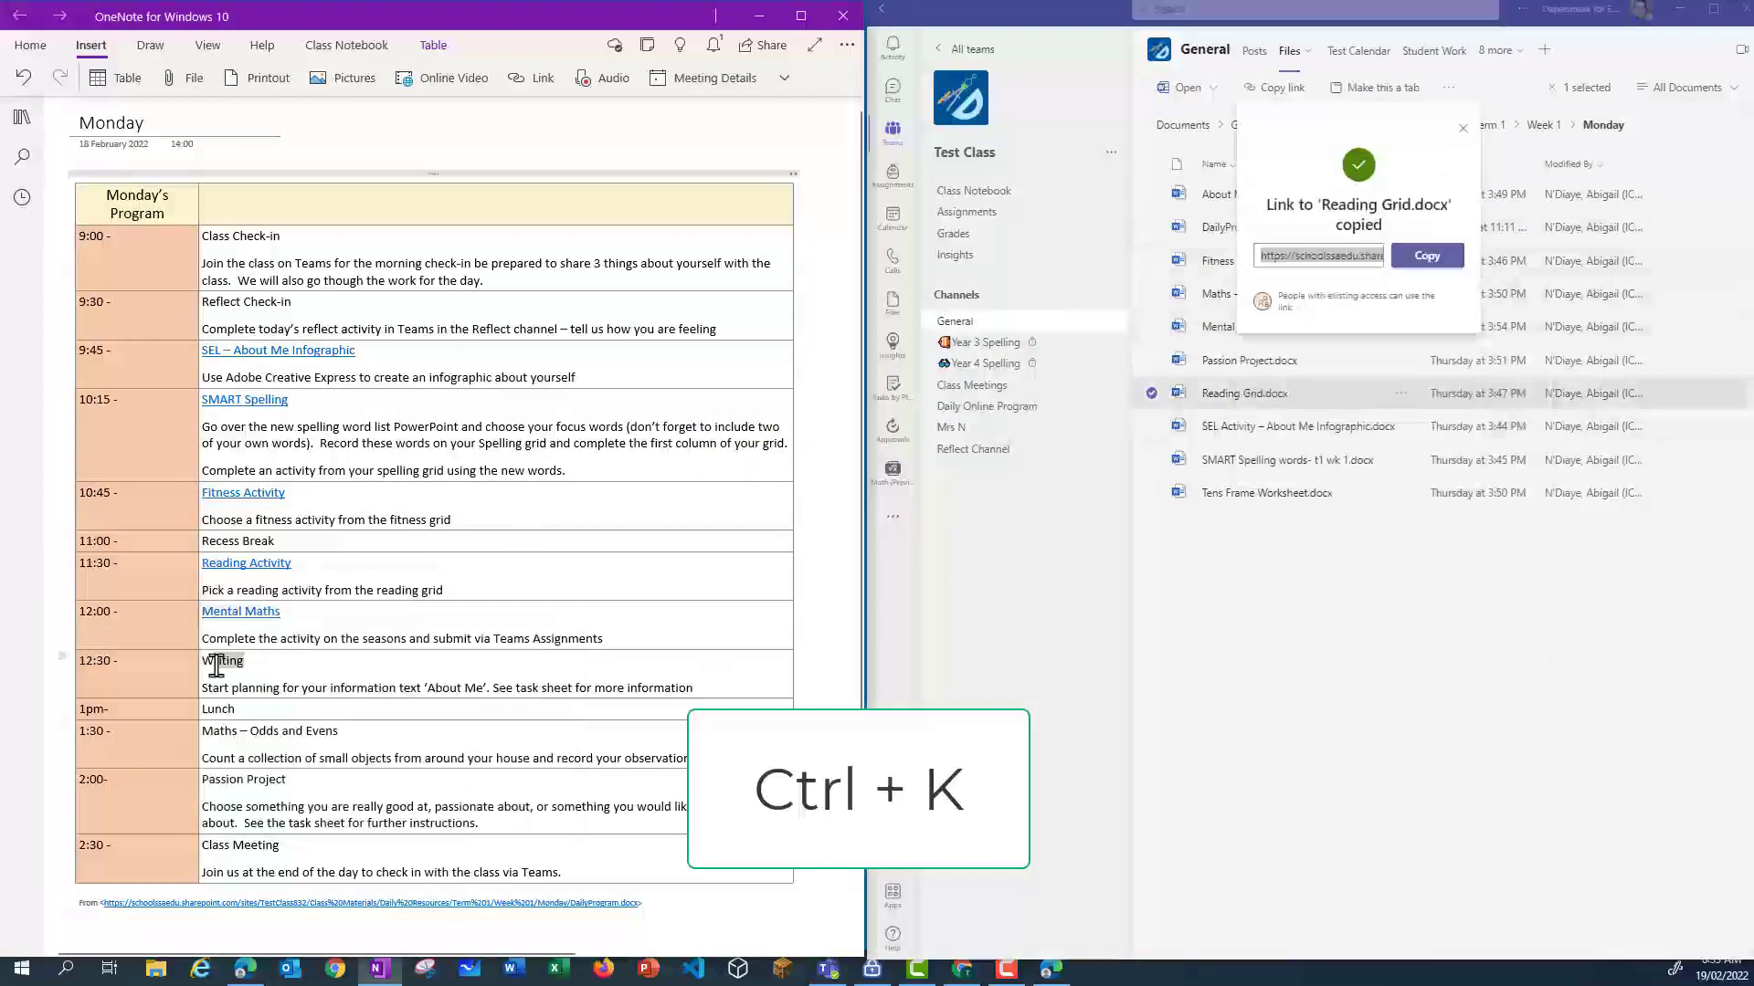
pyautogui.hotkey('ctrl', 'k')
pyautogui.hotkey('ctrl', 'v')
pyautogui.click(510, 847)
pyautogui.click(1462, 128)
# Step: Hyperlink the Maths – Odds and Evens heading at 1:30 to the Maths – Odd and Even Numbers.docx file
pyautogui.click(1400, 294)
pyautogui.click(1443, 348)
pyautogui.moveTo(339, 732); pyautogui.dragTo(202, 731)
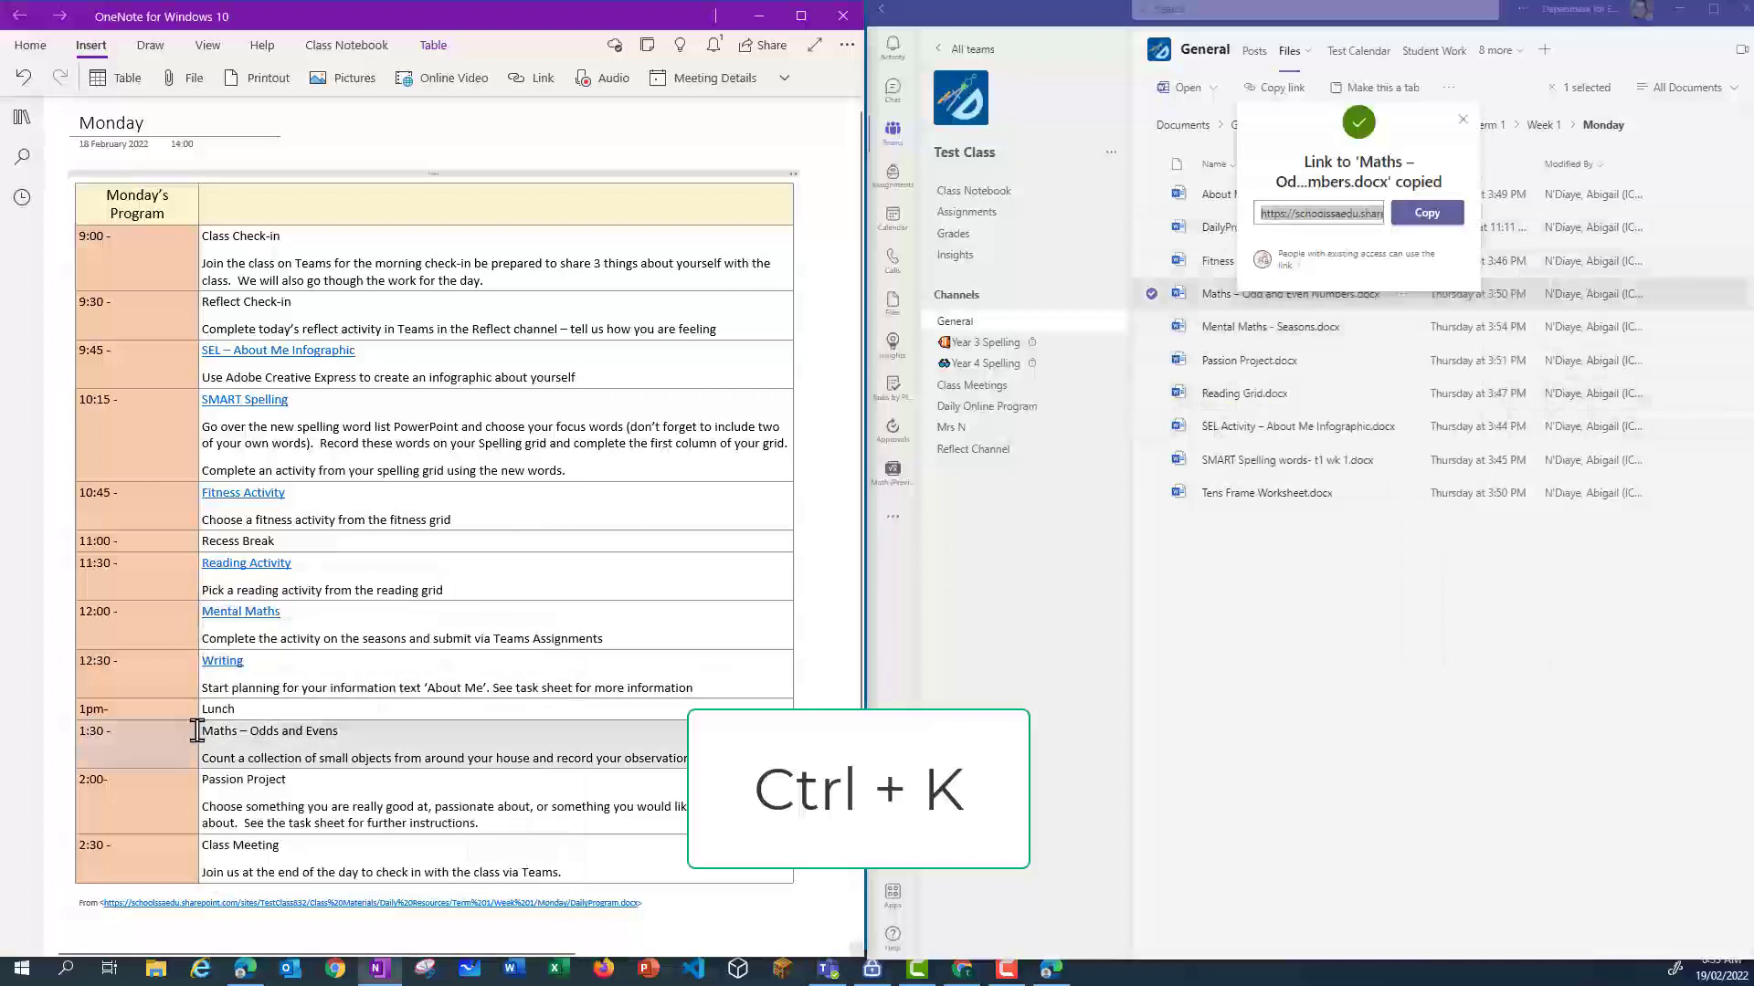
pyautogui.hotkey('ctrl', 'k')
pyautogui.hotkey('ctrl', 'v')
pyautogui.click(526, 924)
pyautogui.click(1462, 119)
# Step: Hyperlink the Passion Project heading at 2:00 to the Passion Project.docx file from the Monday folder
pyautogui.click(1400, 360)
pyautogui.click(1443, 414)
pyautogui.moveTo(288, 781); pyautogui.dragTo(202, 781)
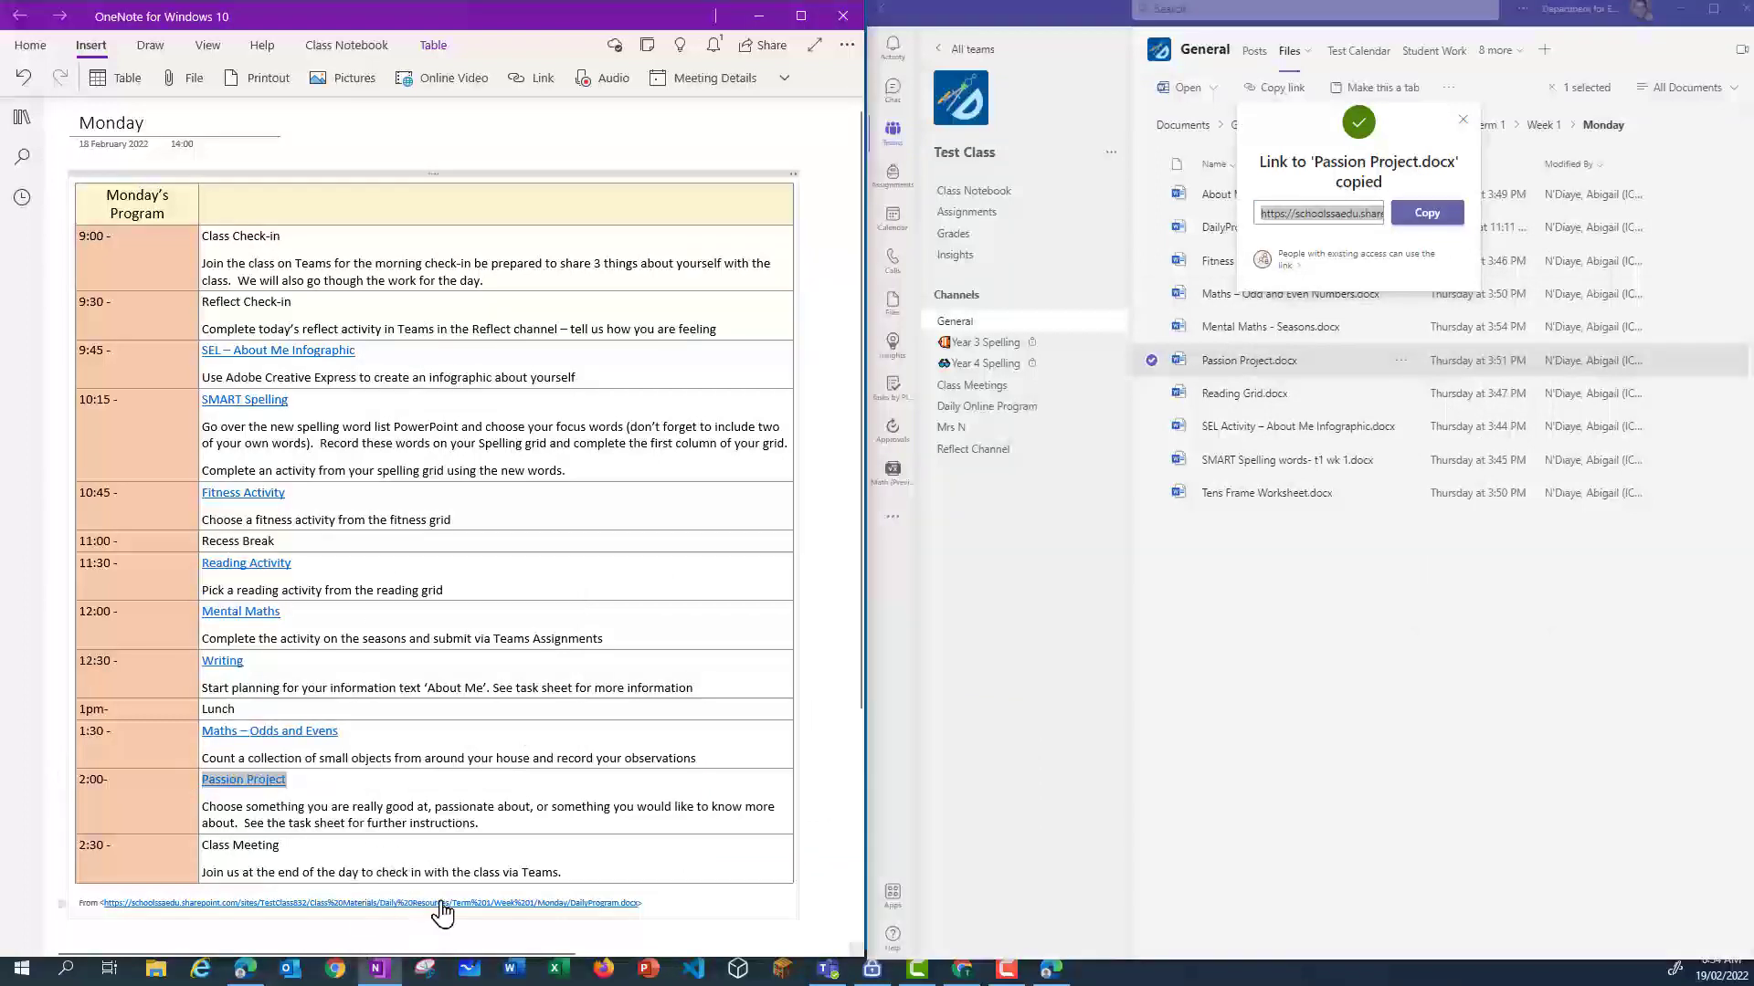
pyautogui.click(825, 849)
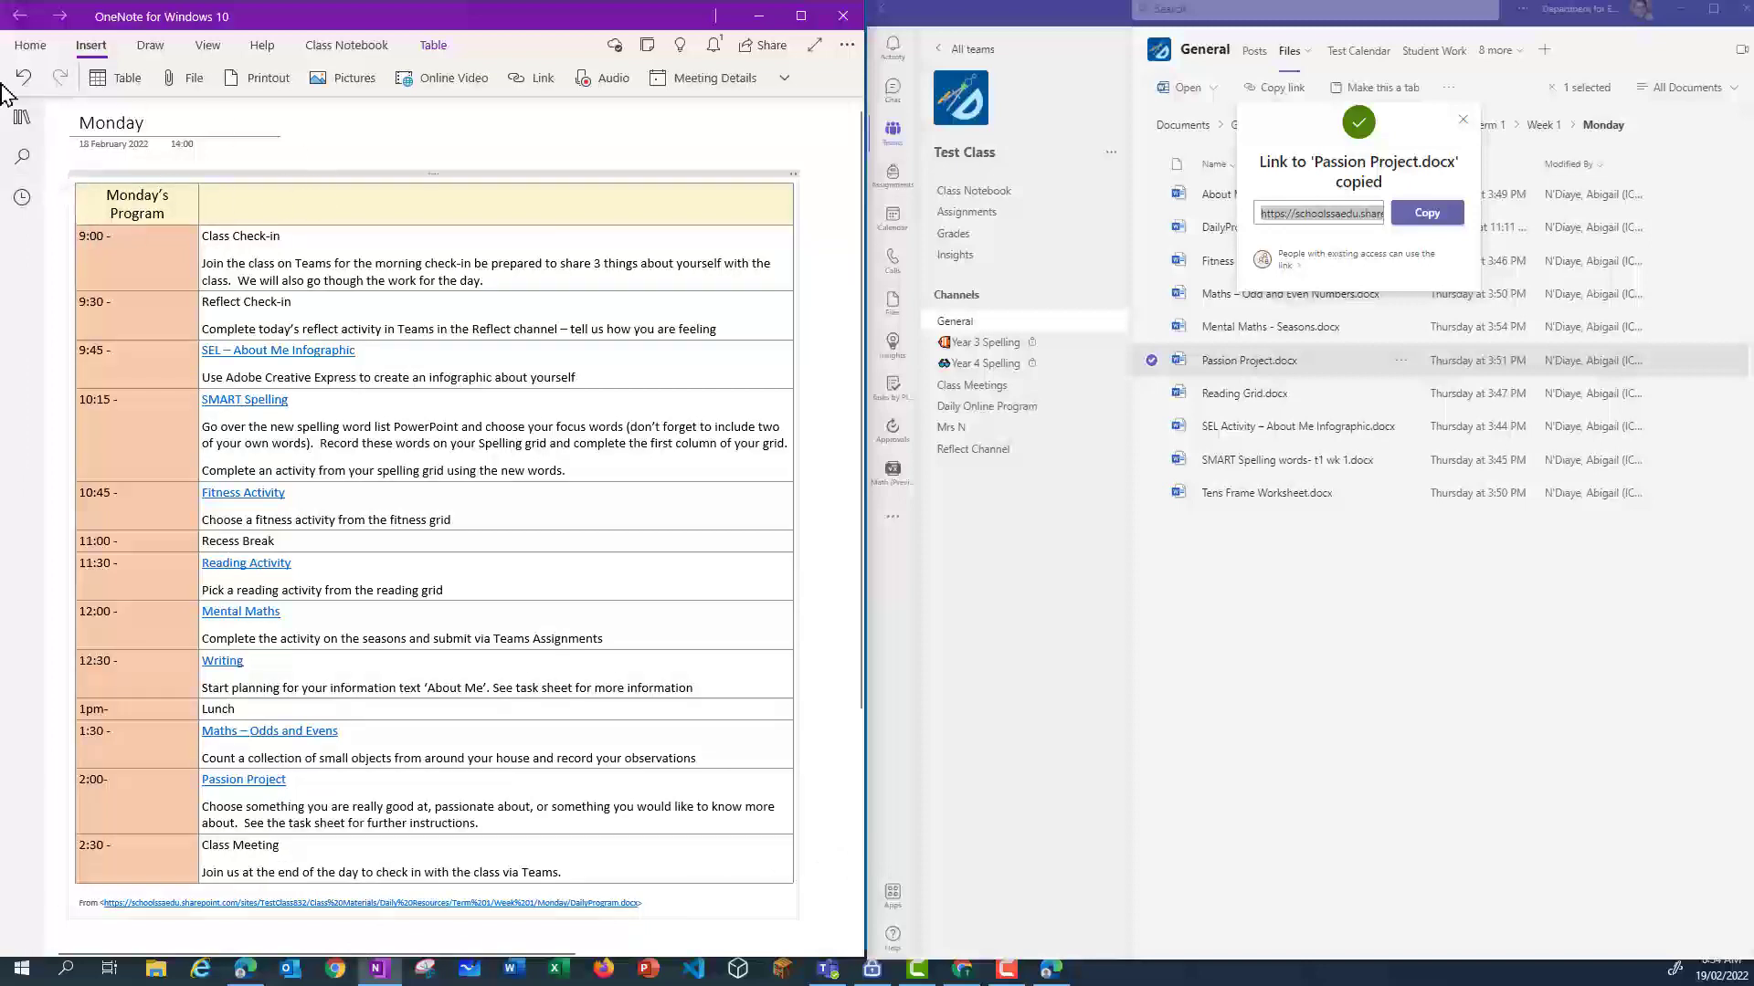
pyautogui.click(21, 117)
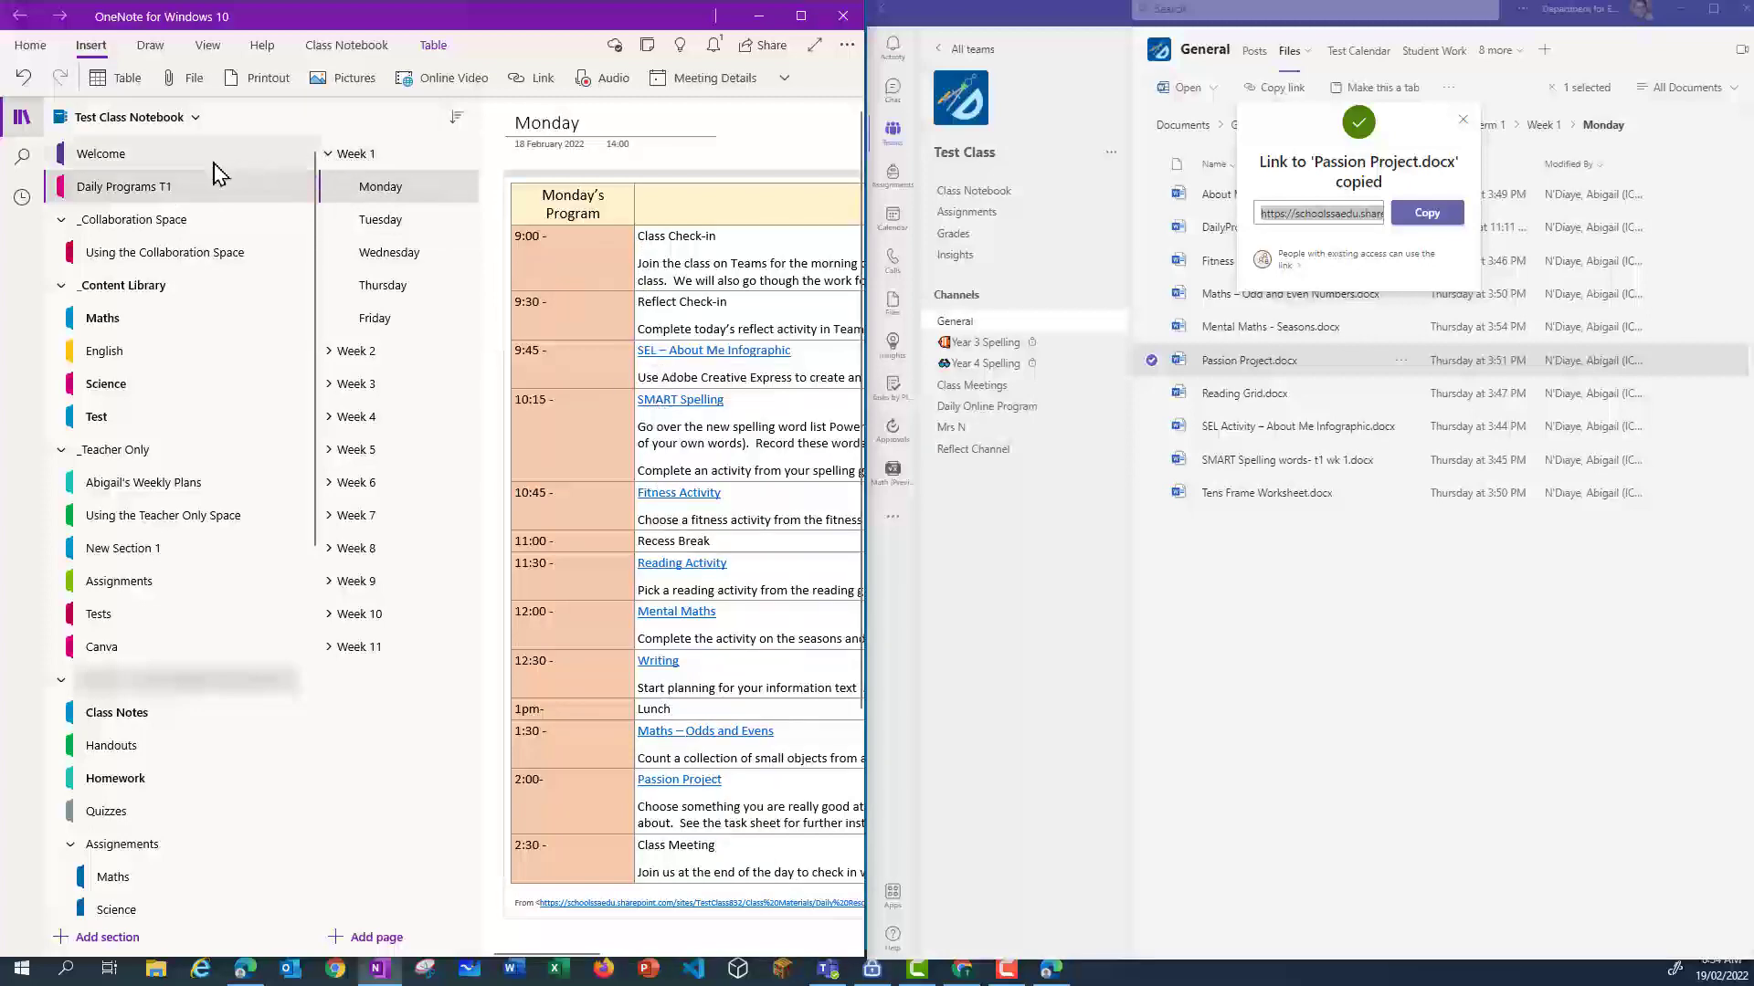
pyautogui.click(21, 116)
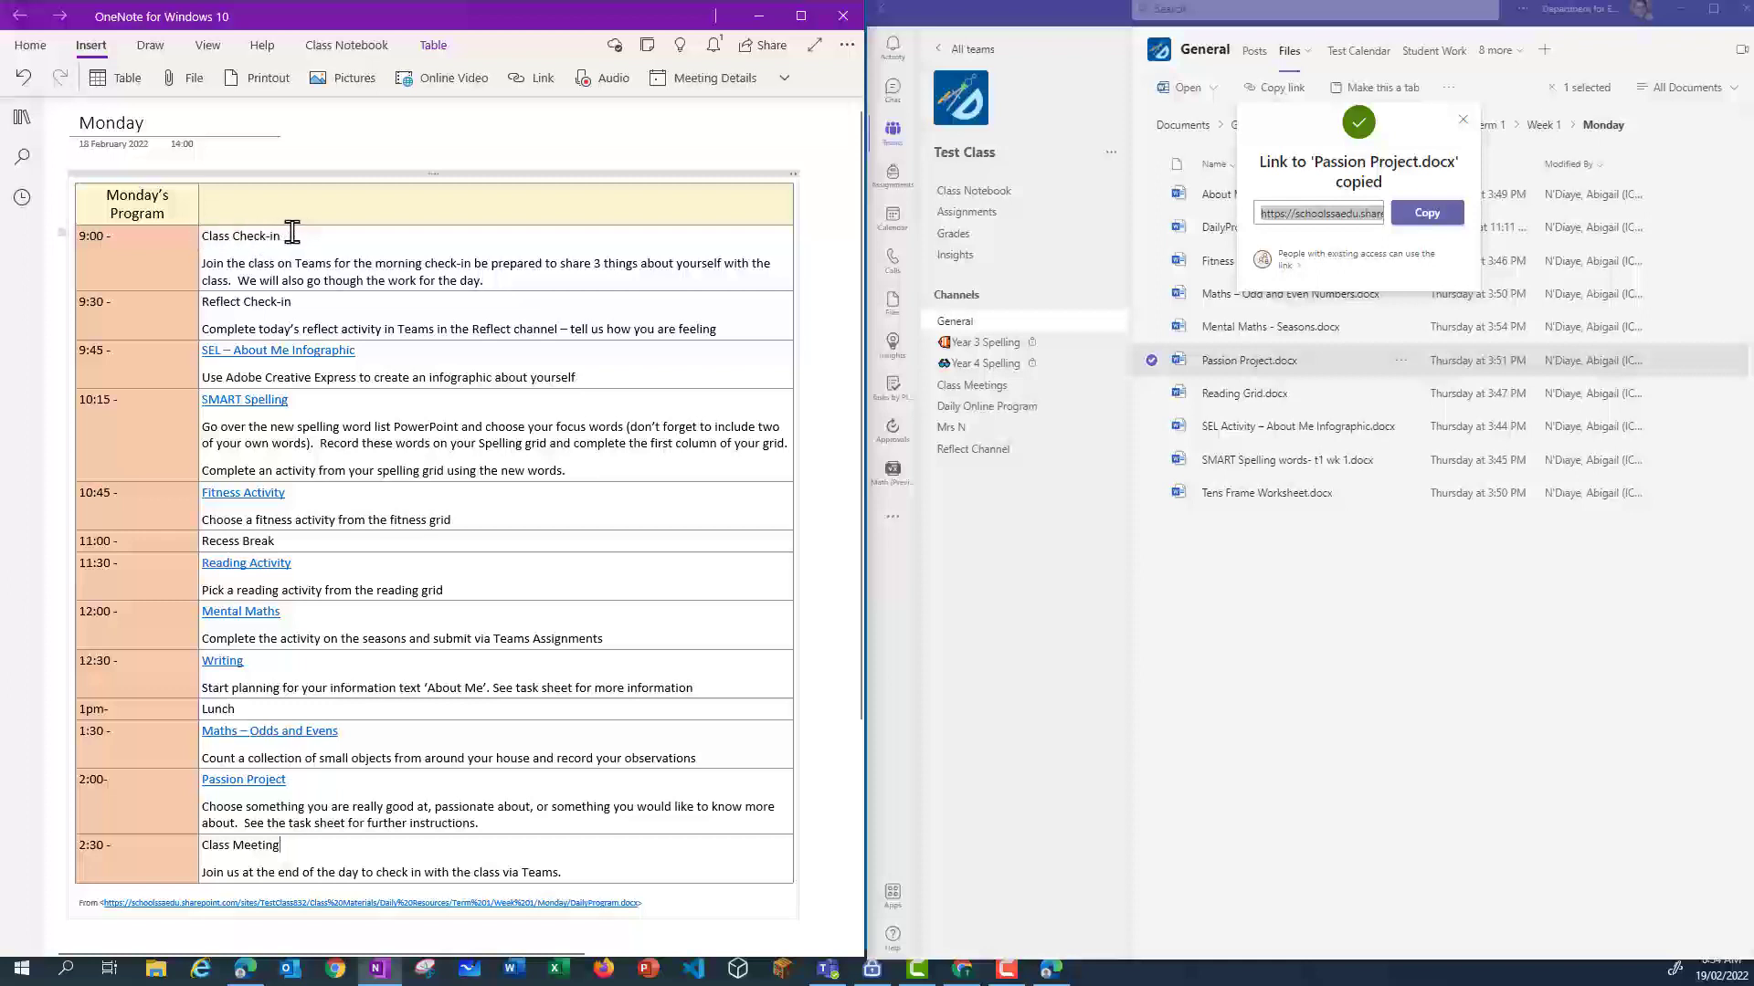
# Step: Copy the join link from the Daily Class Meeting's details in the Class Meetings channel of Teams
pyautogui.moveTo(276, 236); pyautogui.dragTo(200, 236)
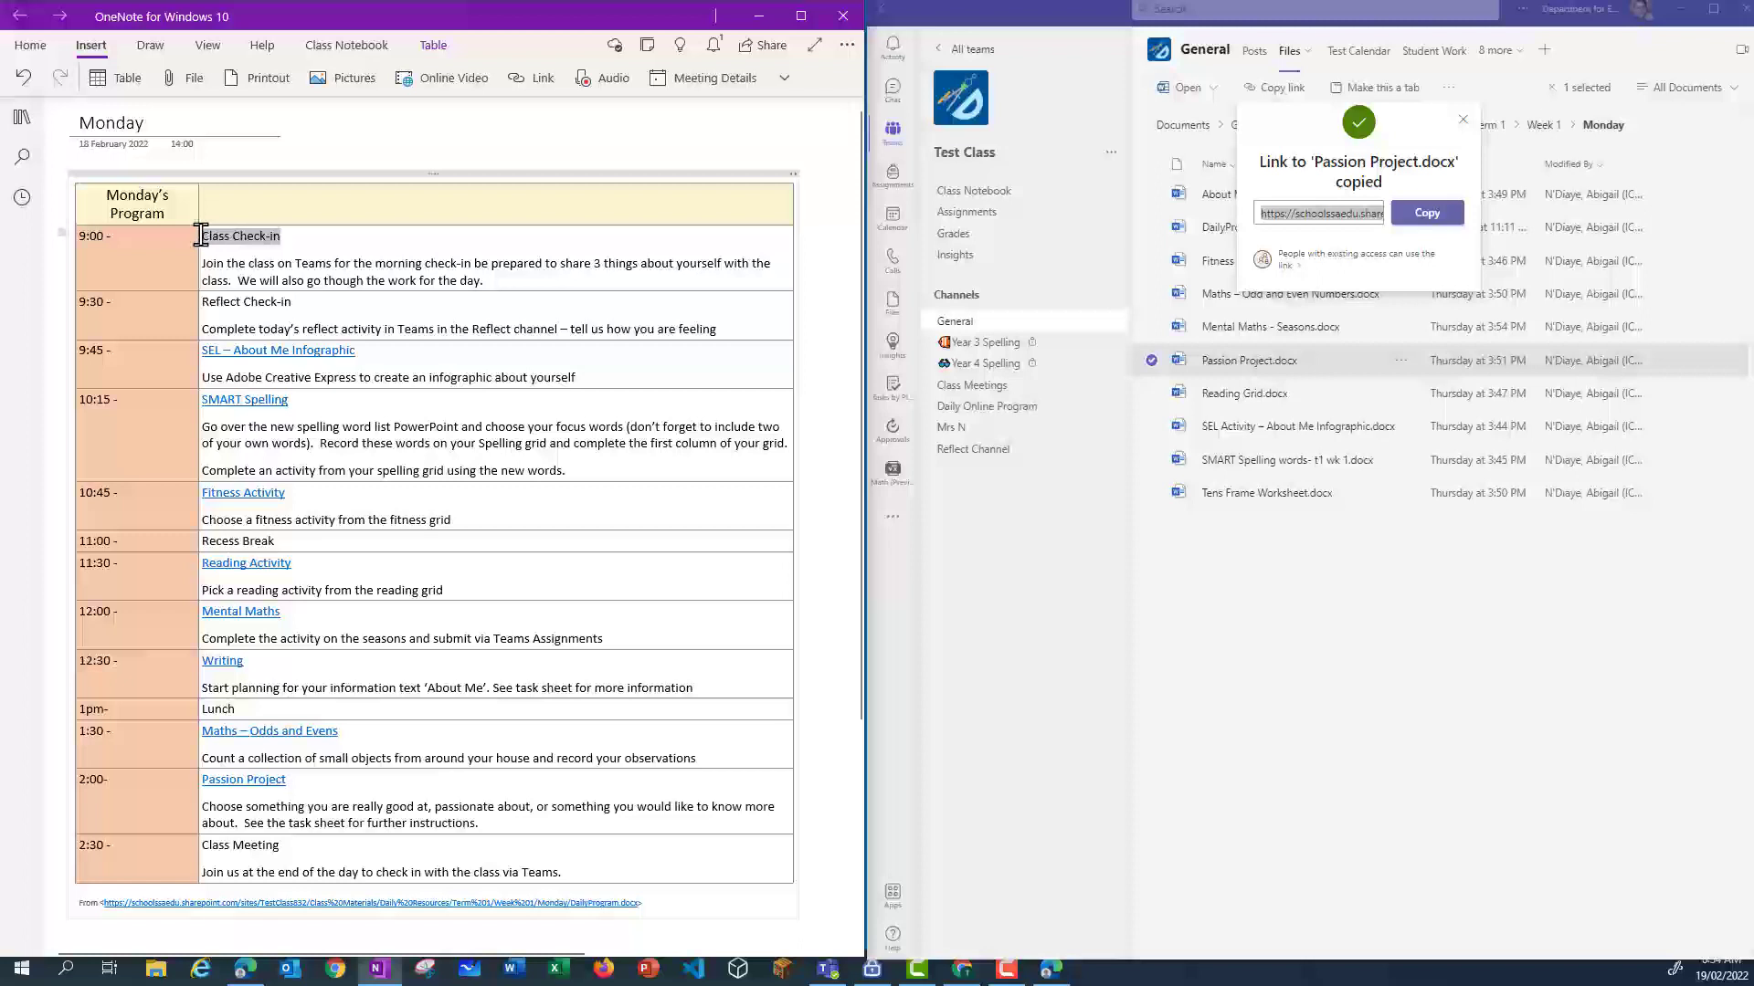
pyautogui.click(1462, 119)
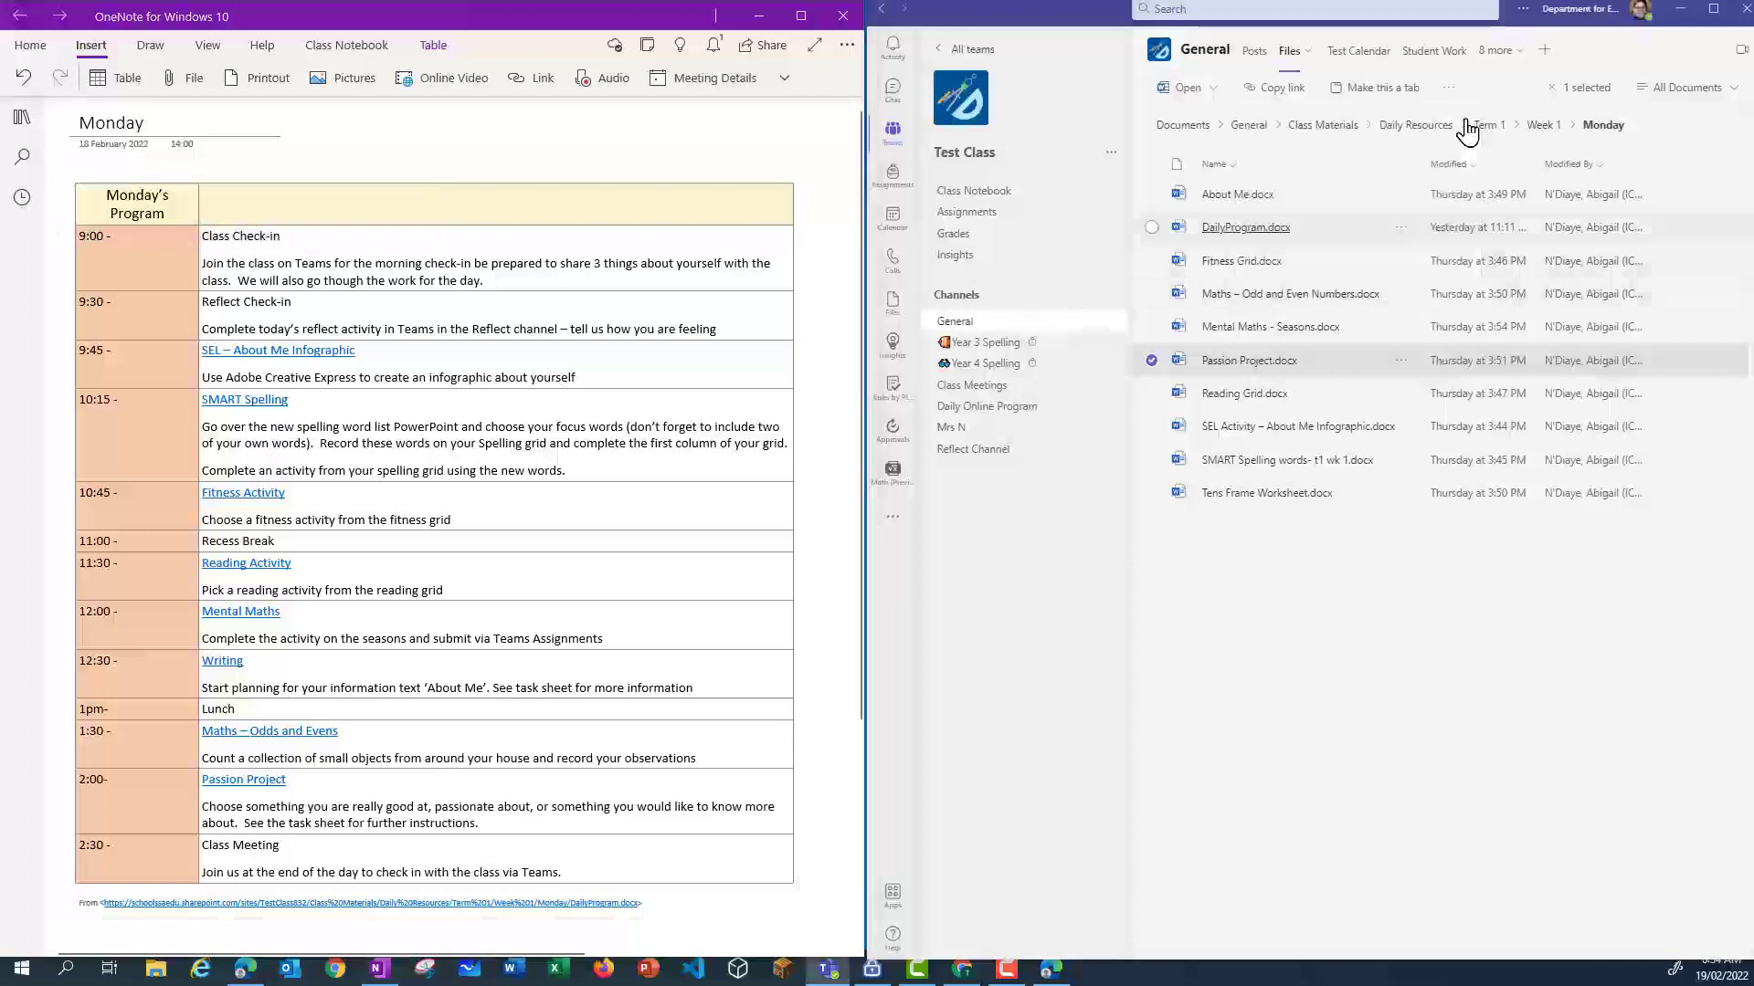
pyautogui.click(975, 388)
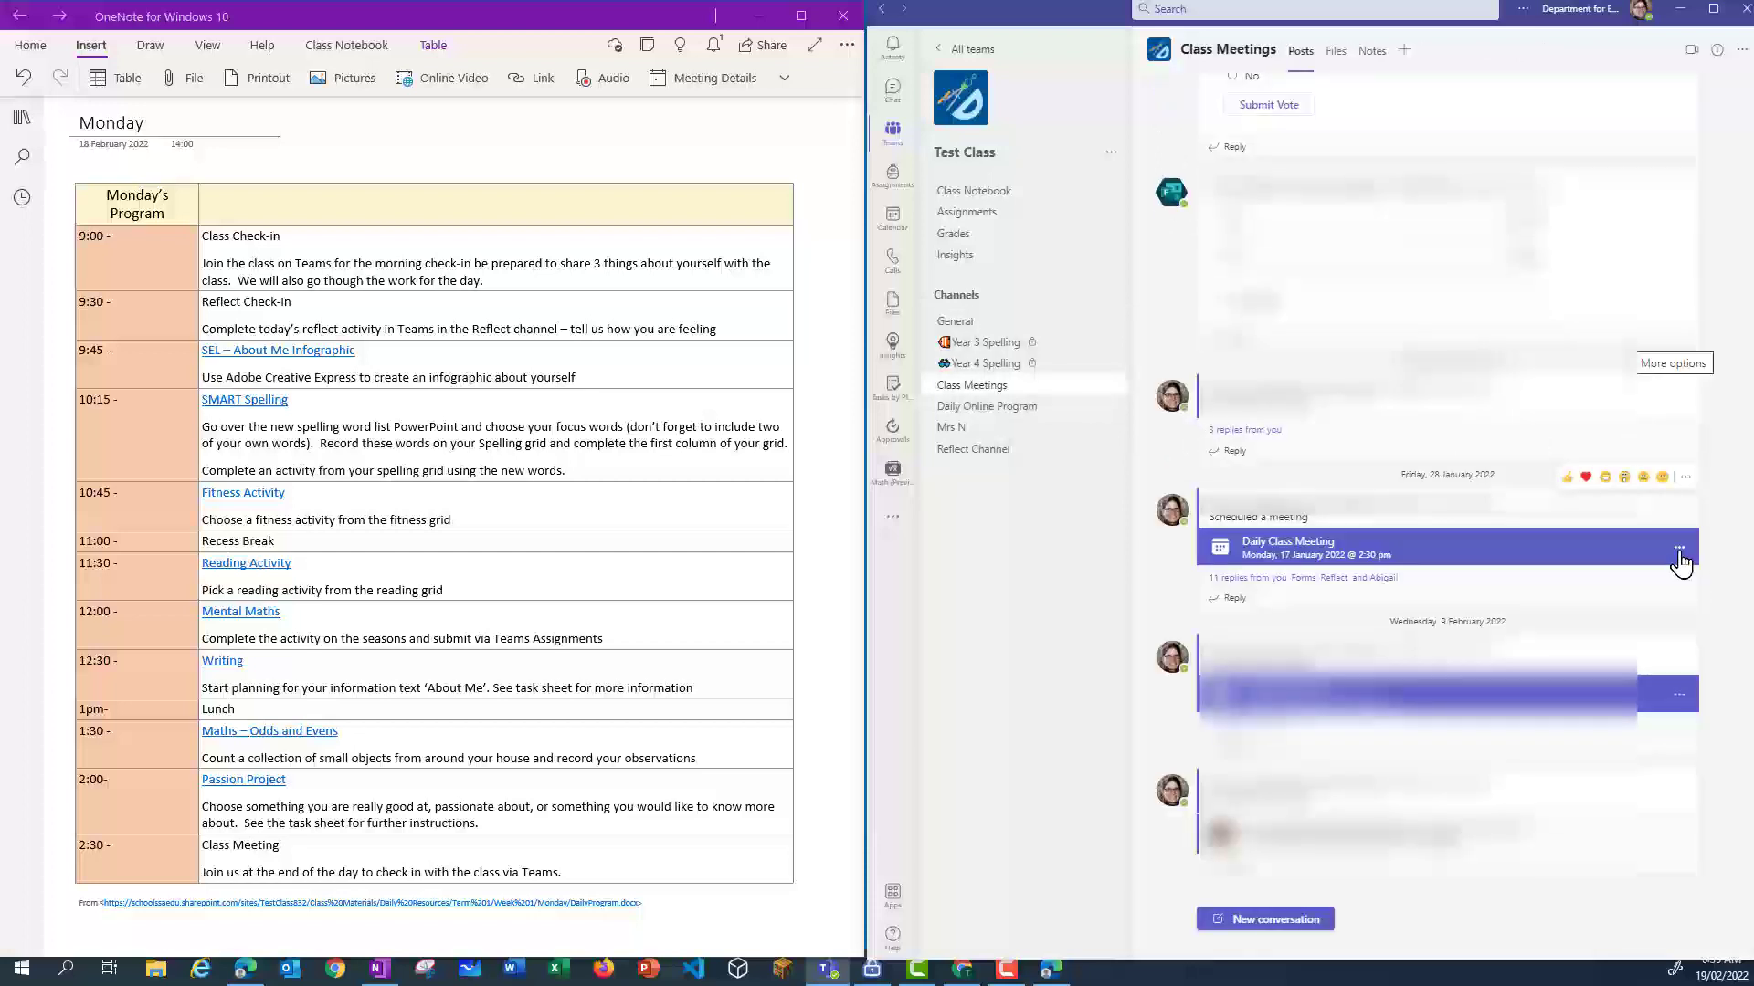
pyautogui.click(1679, 549)
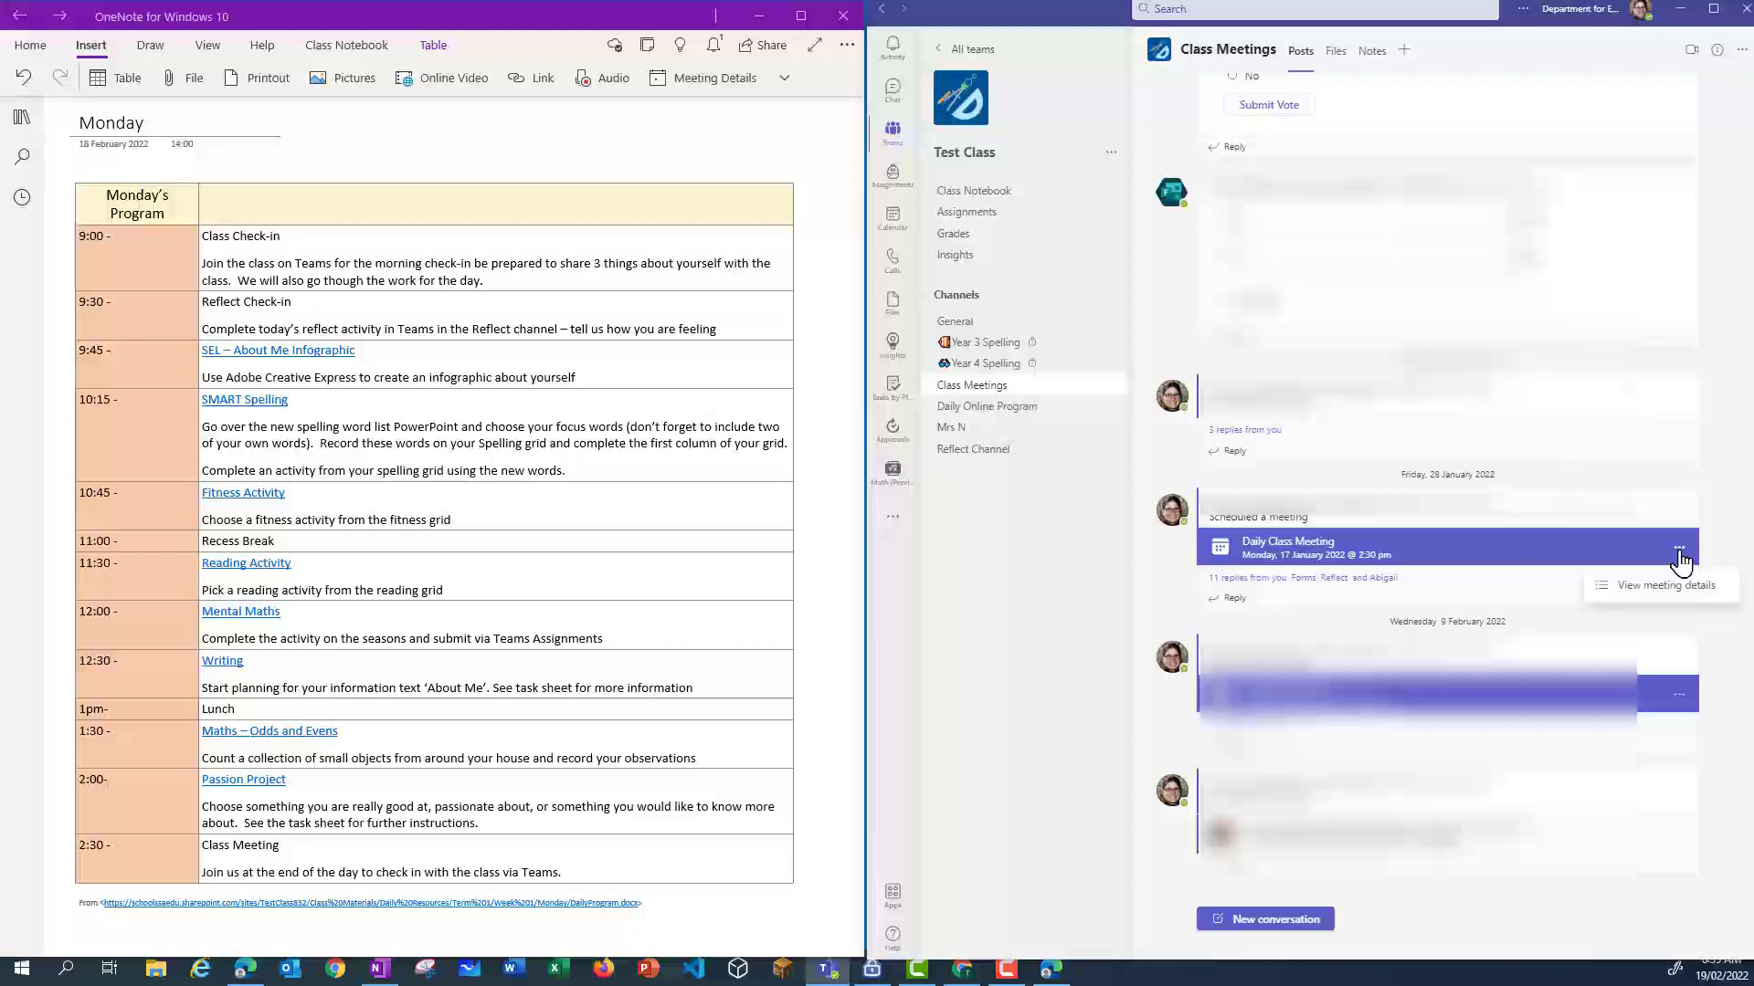
pyautogui.click(1663, 586)
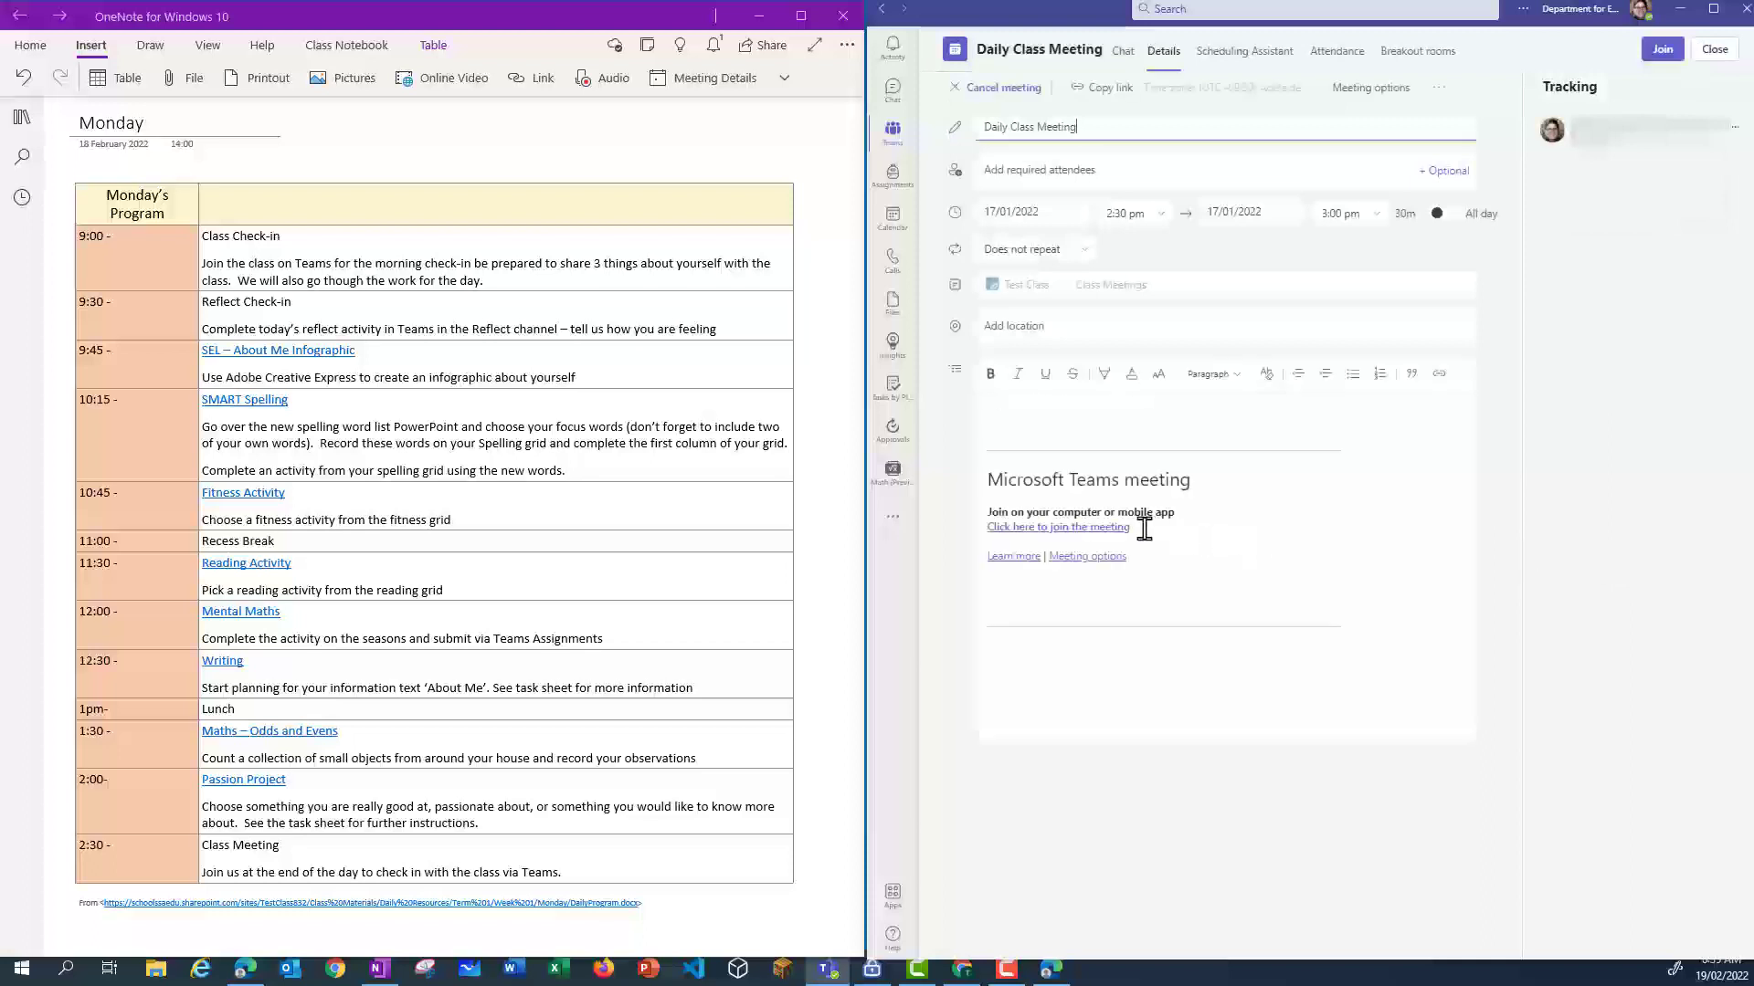
pyautogui.moveTo(1144, 529); pyautogui.dragTo(986, 538)
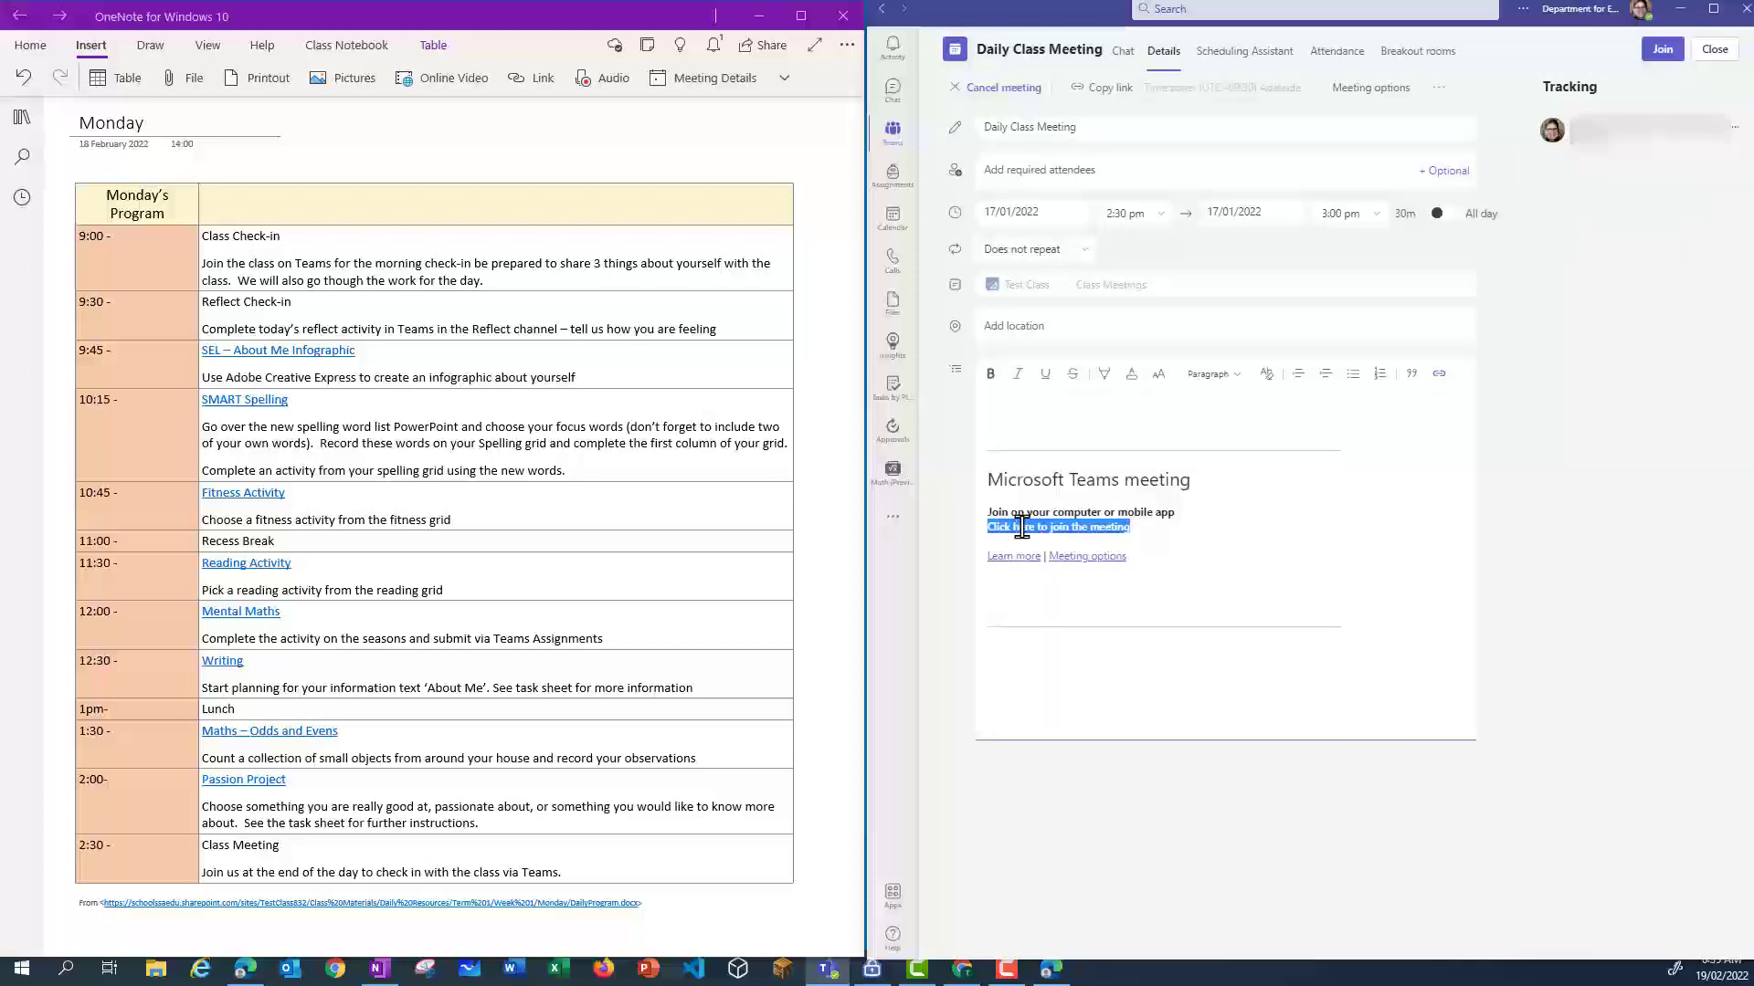
pyautogui.rightClick(1023, 528)
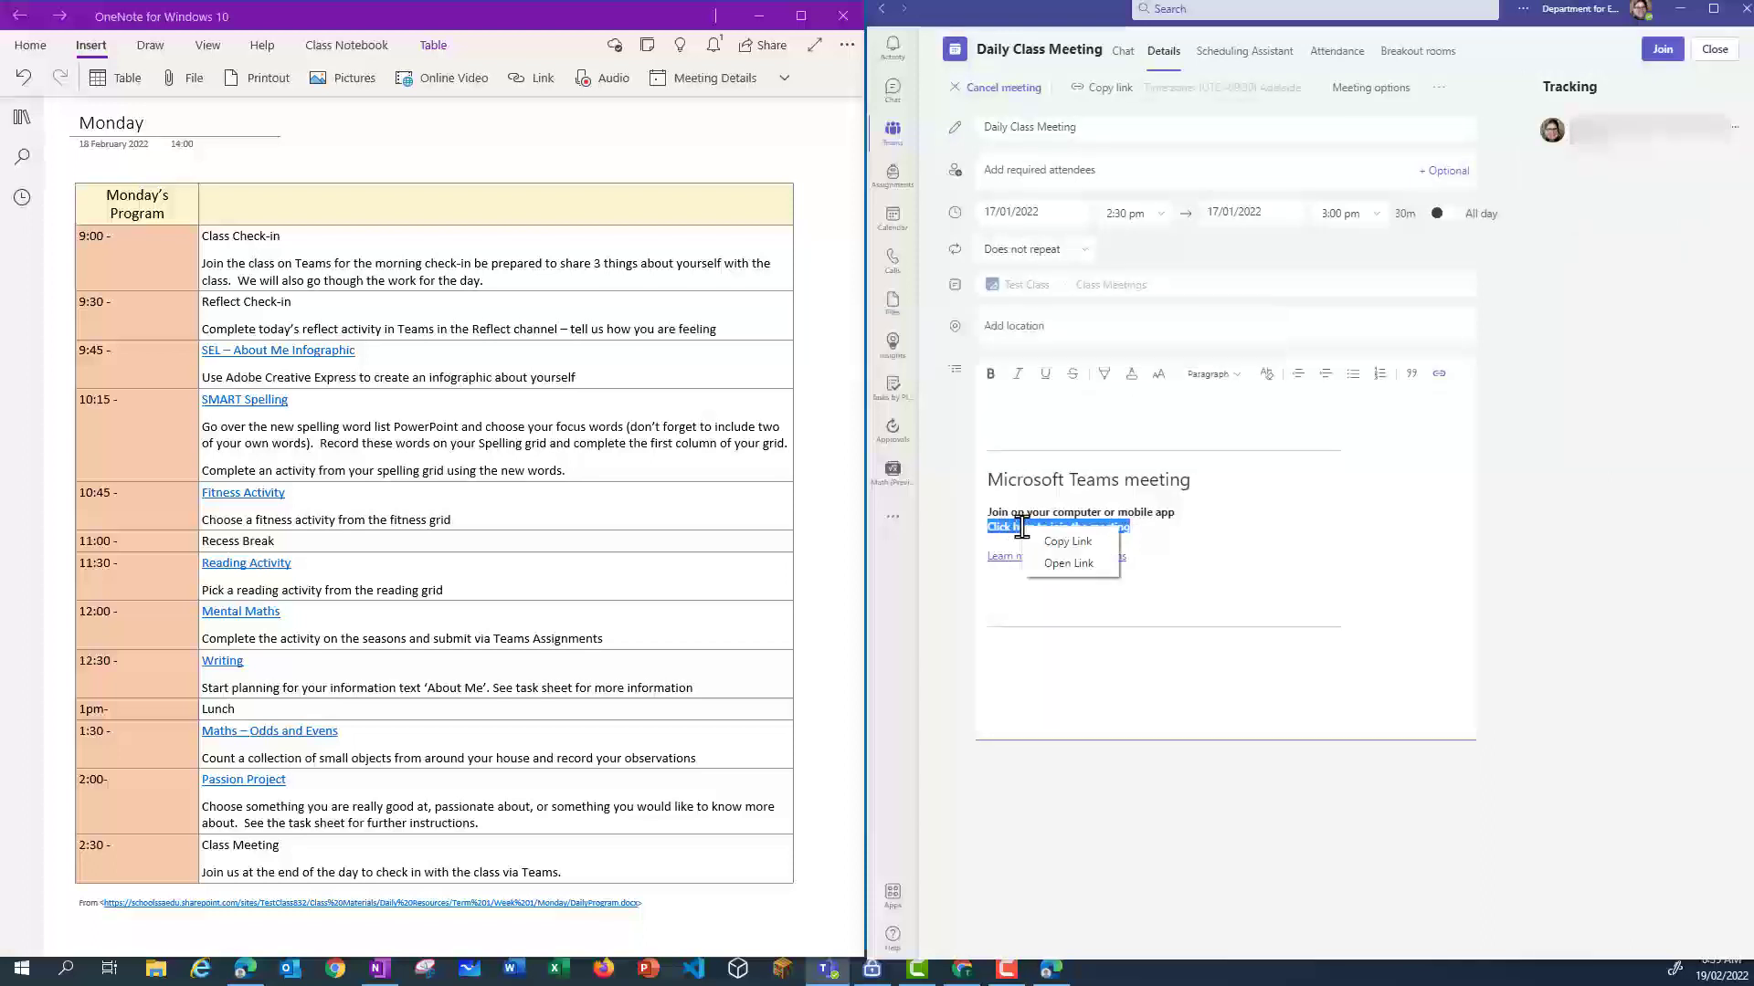
pyautogui.click(1069, 544)
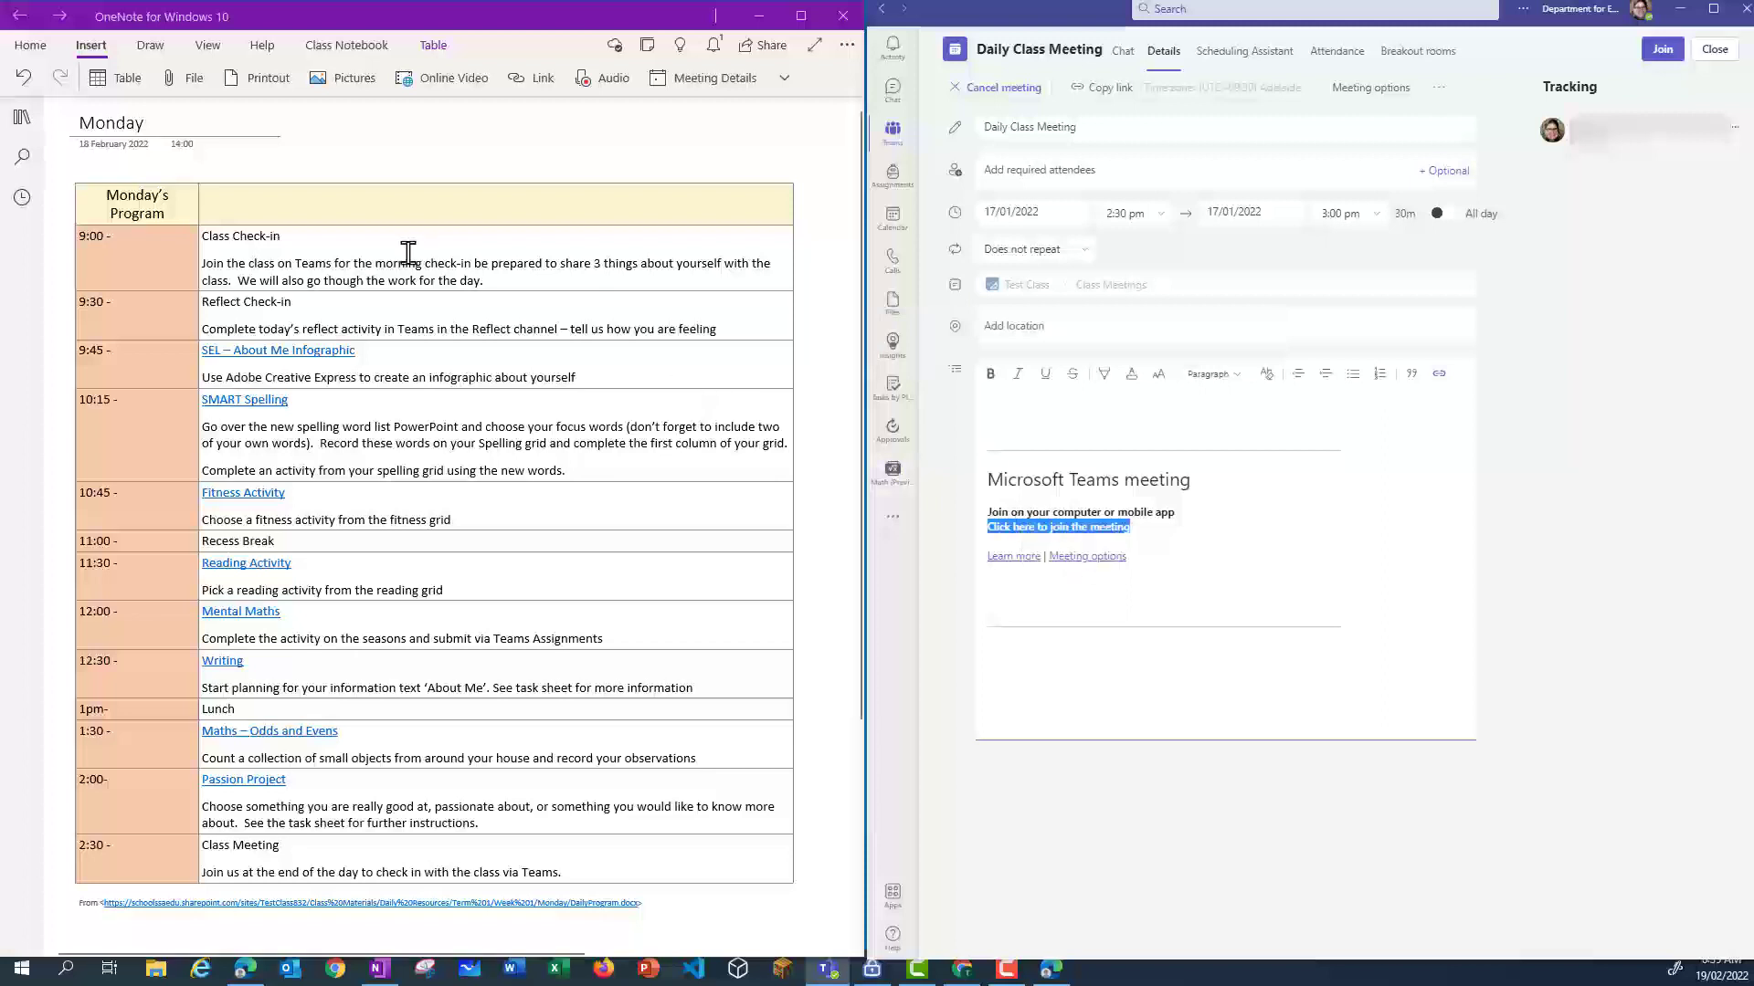
# Step: Hyperlink the Class Check-in heading at 9:00 to the copied meeting link, and close the Daily Class Meeting details
pyautogui.click(289, 234)
pyautogui.moveTo(289, 234); pyautogui.dragTo(201, 235)
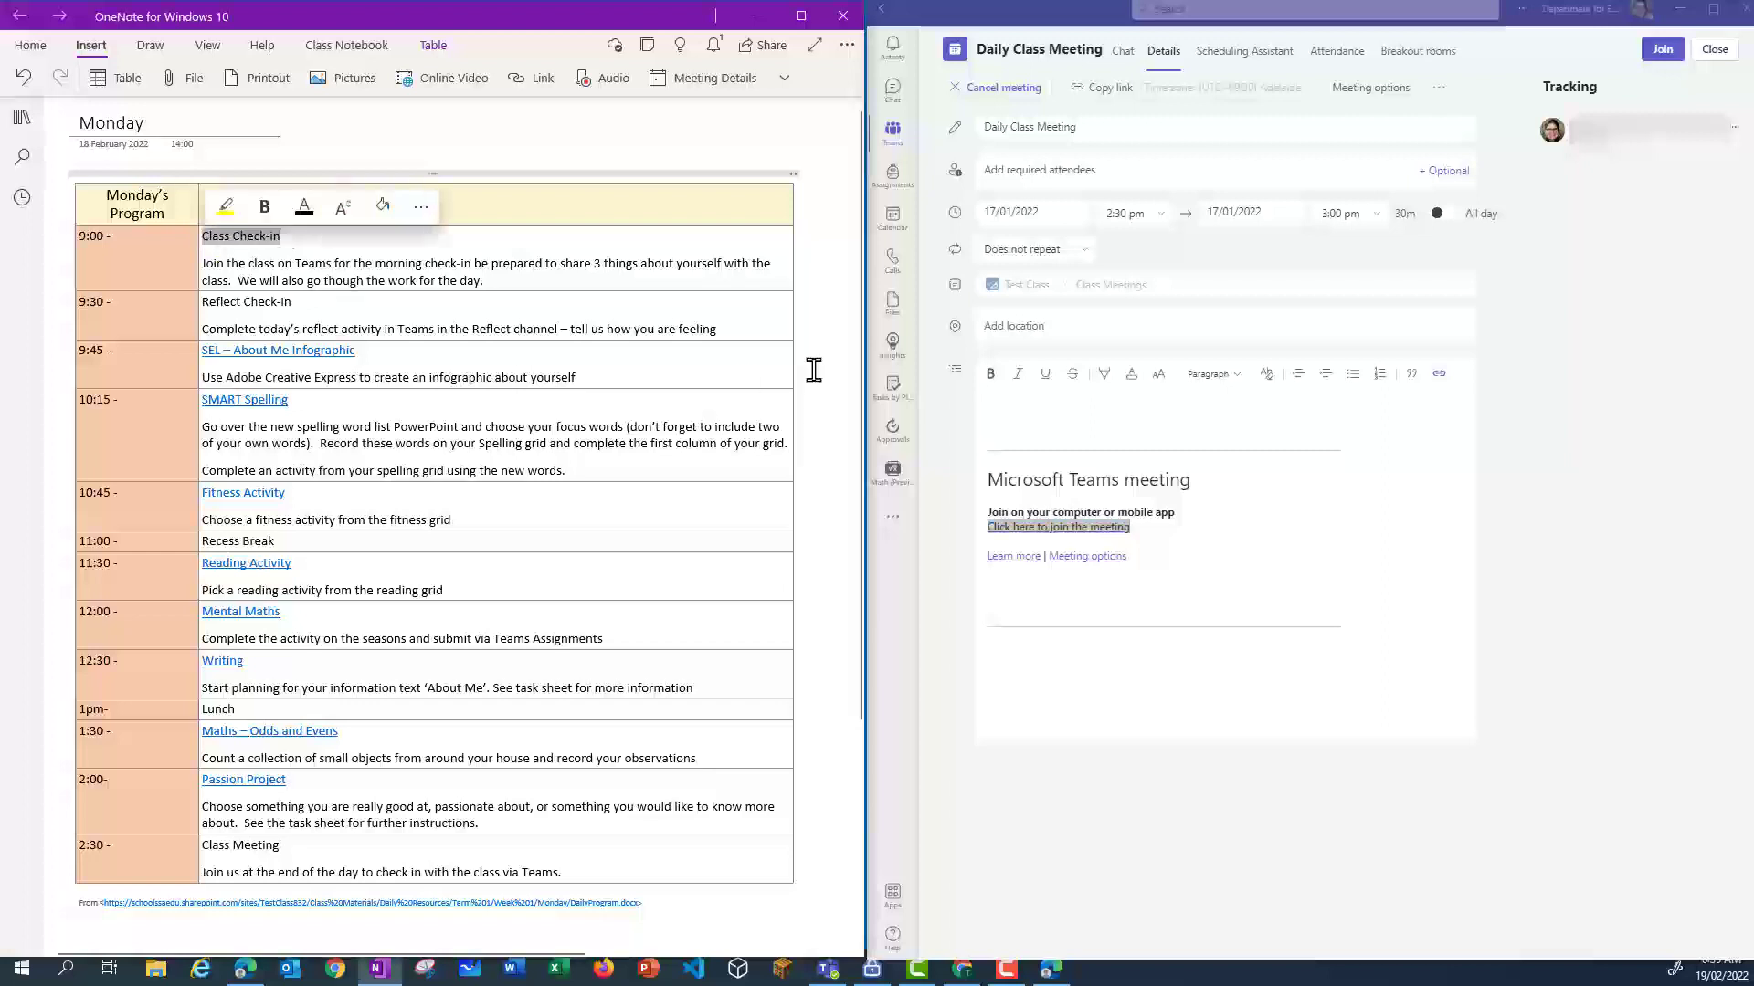
pyautogui.hotkey('ctrl', 'k')
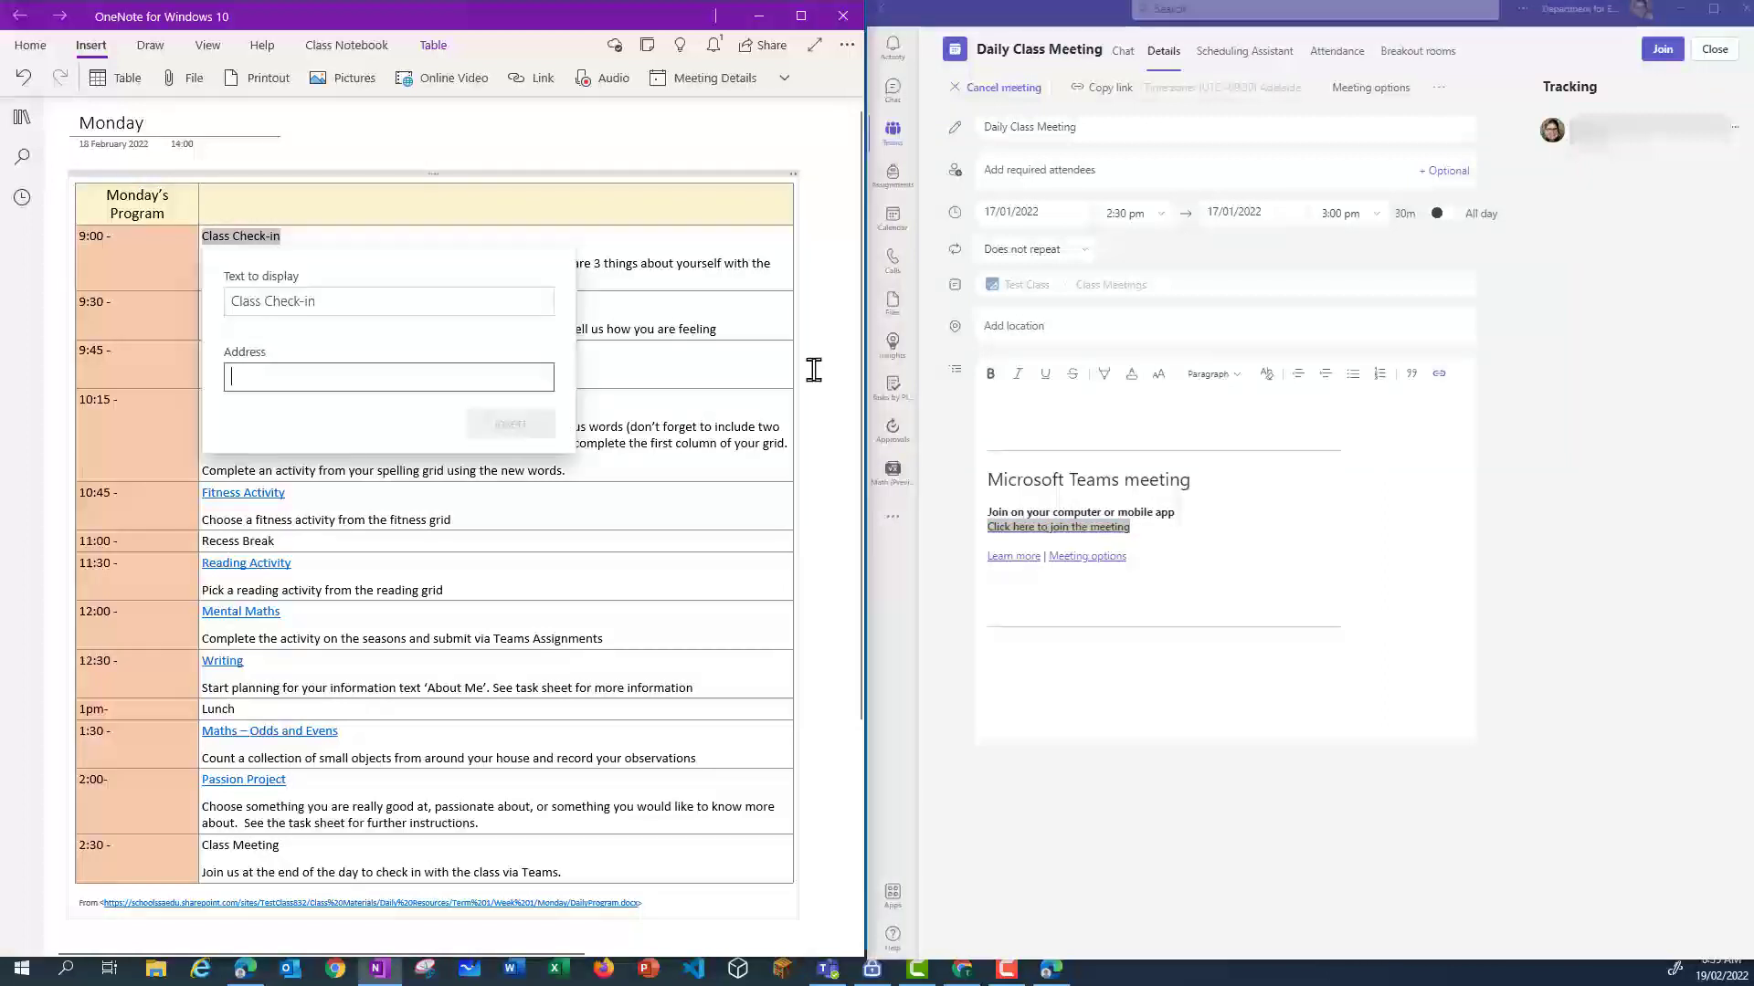
pyautogui.hotkey('ctrl', 'v')
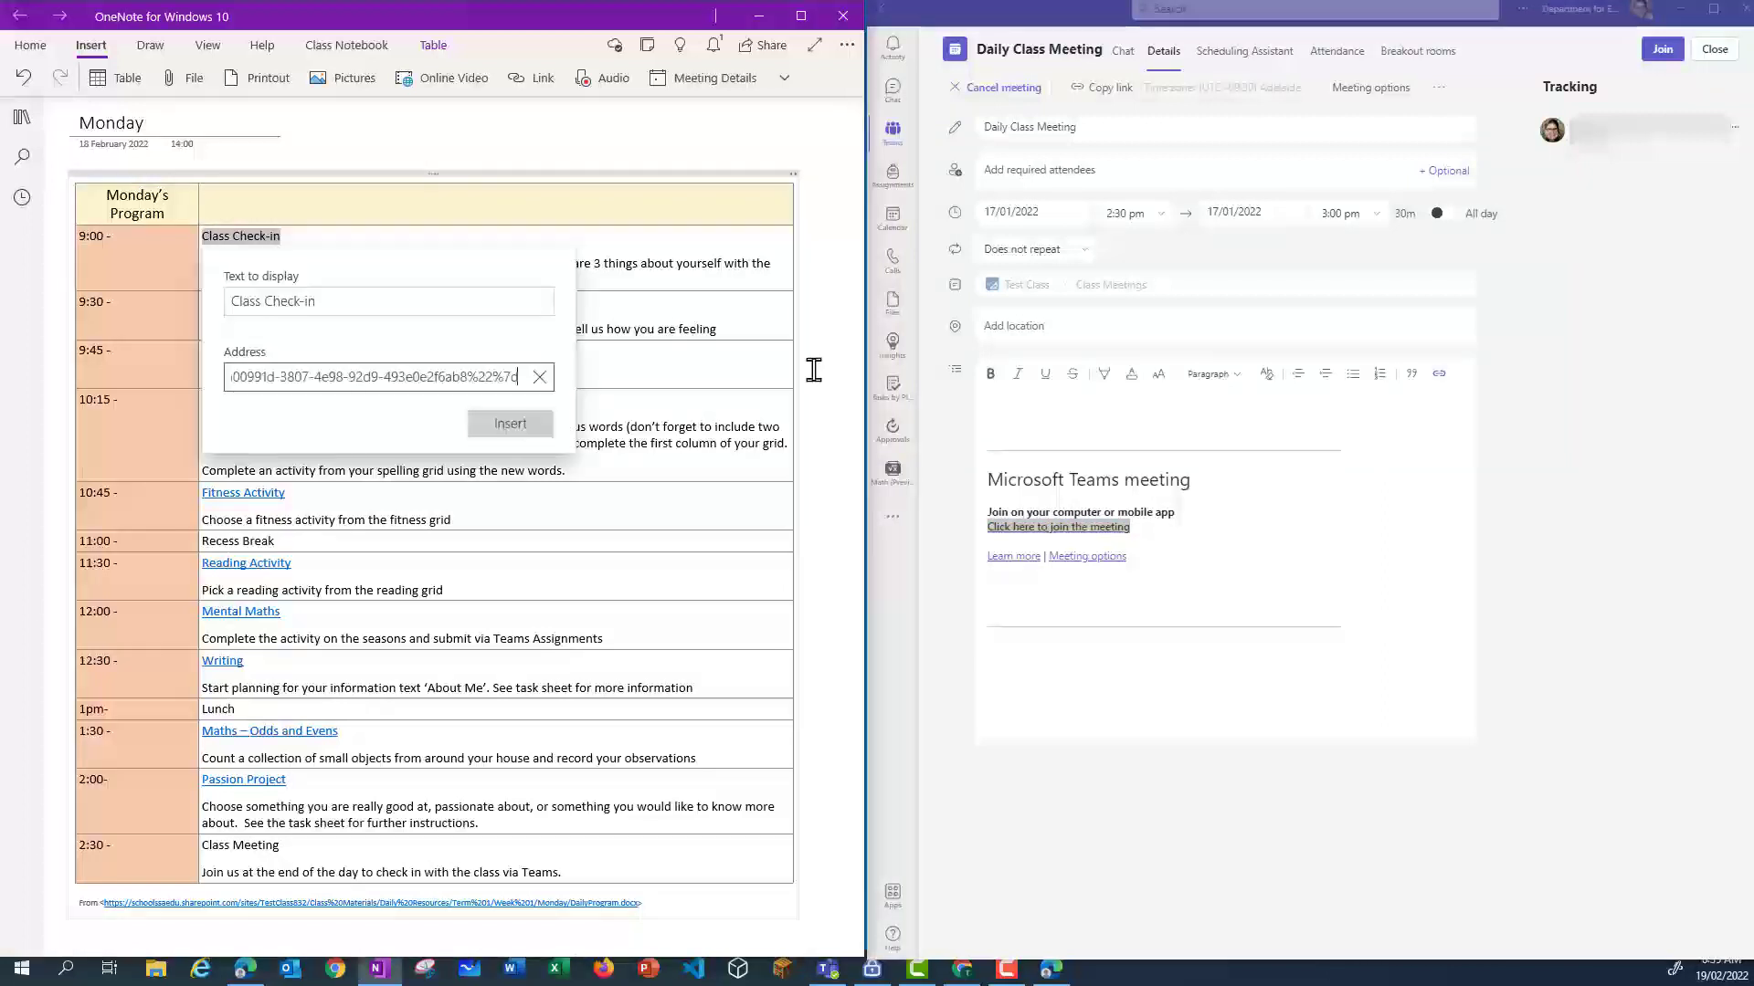
pyautogui.click(512, 425)
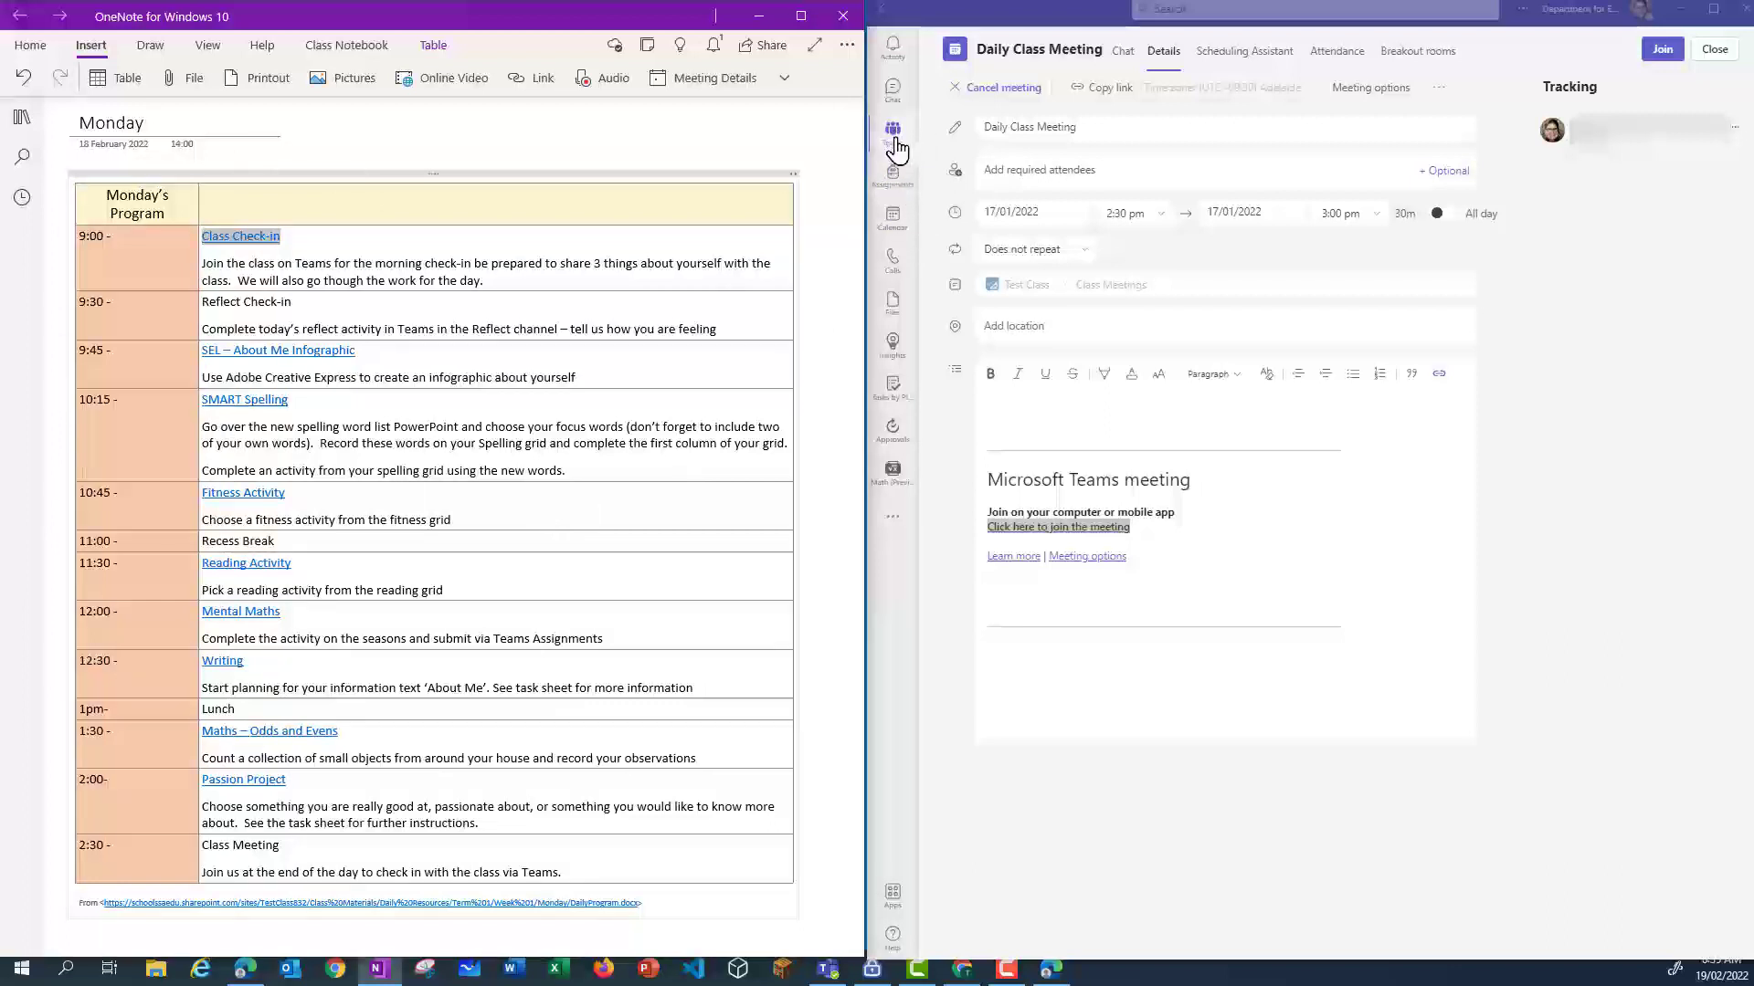
pyautogui.click(1700, 53)
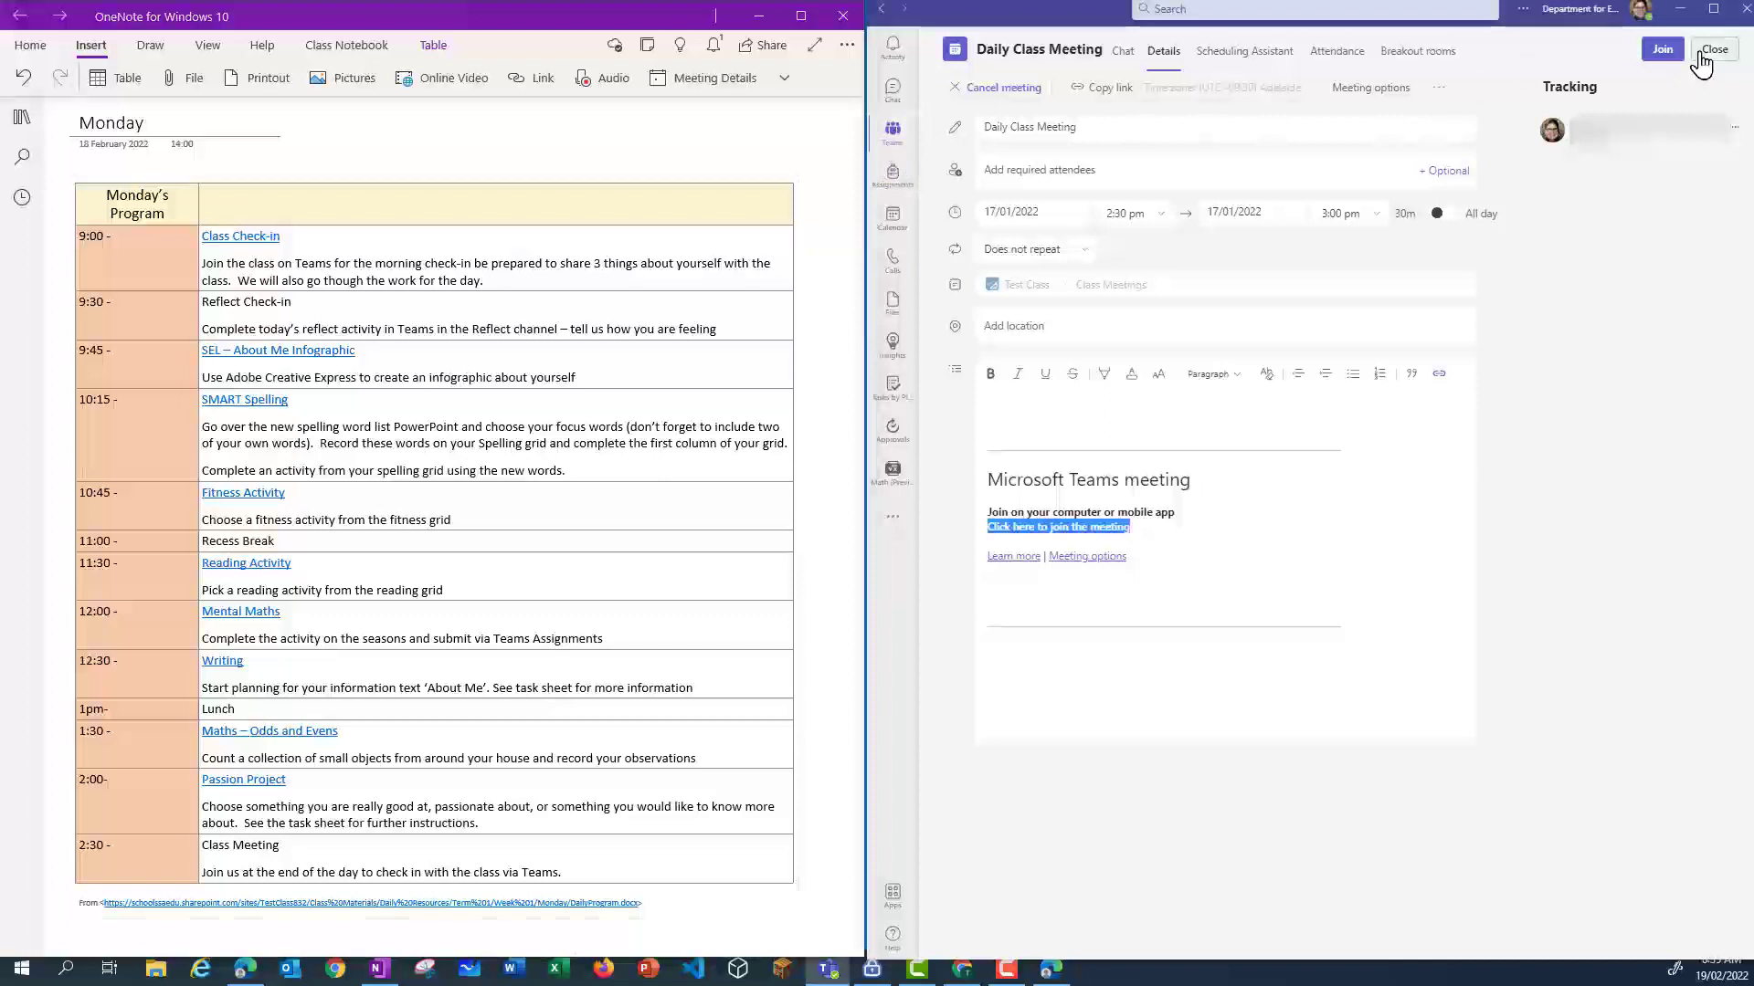
pyautogui.click(1700, 53)
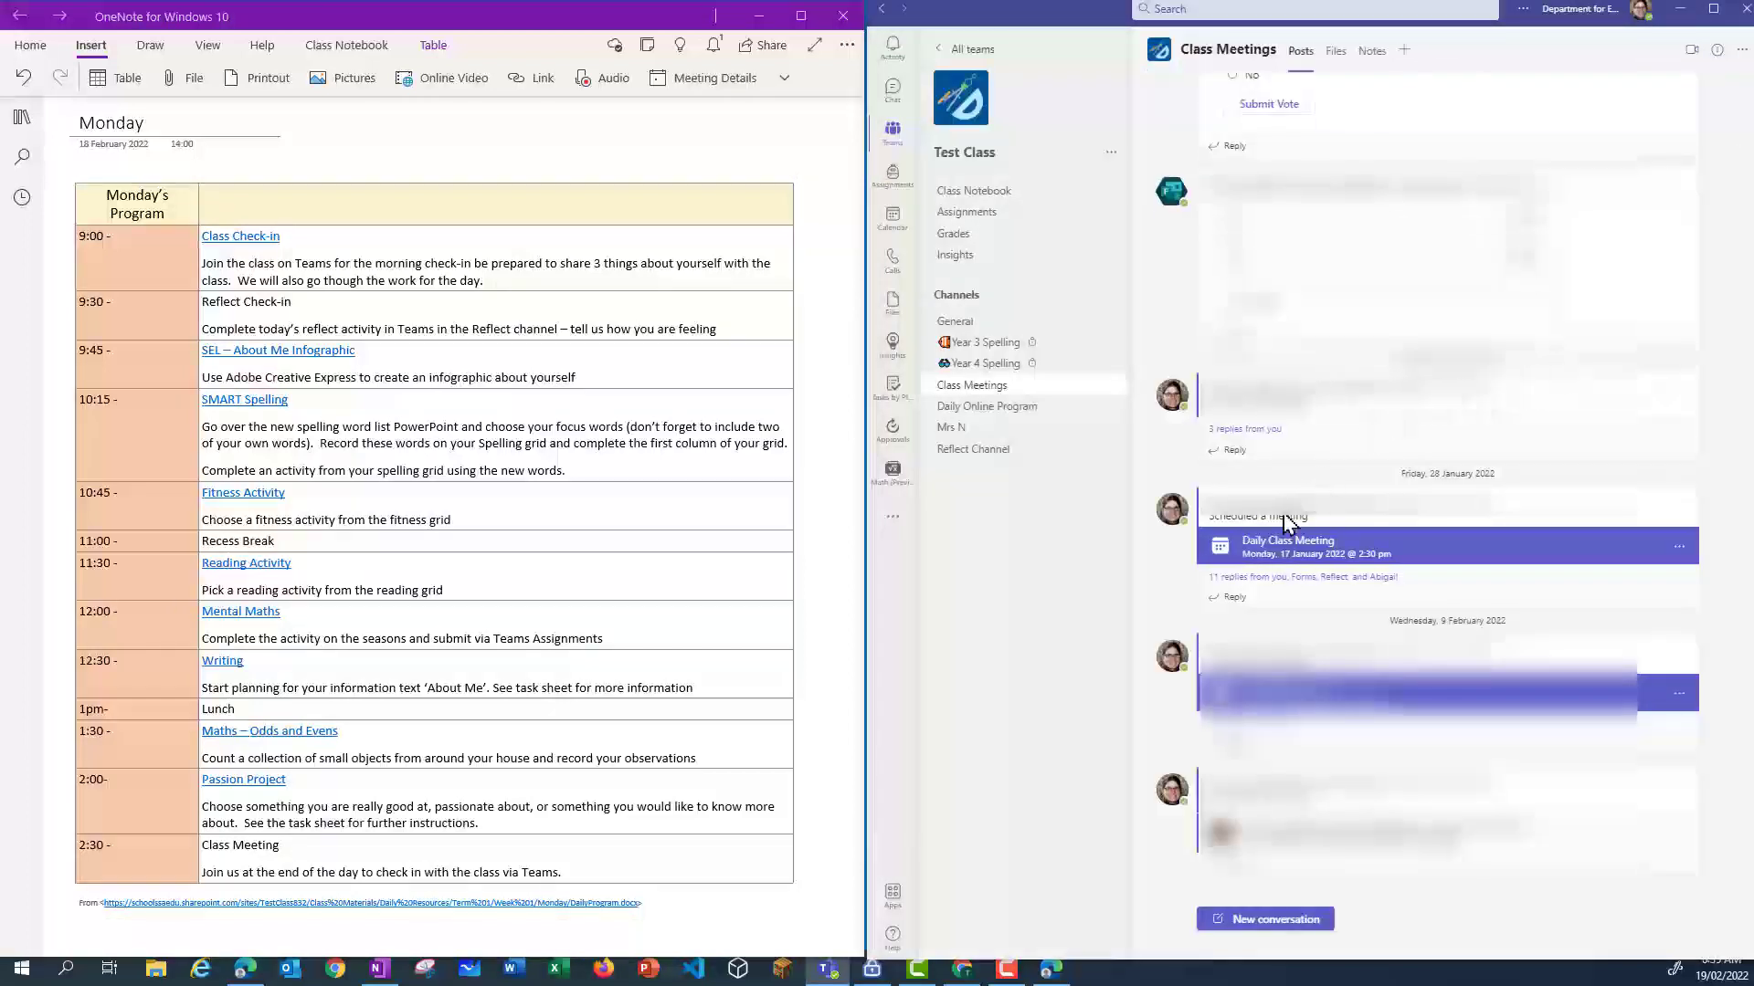